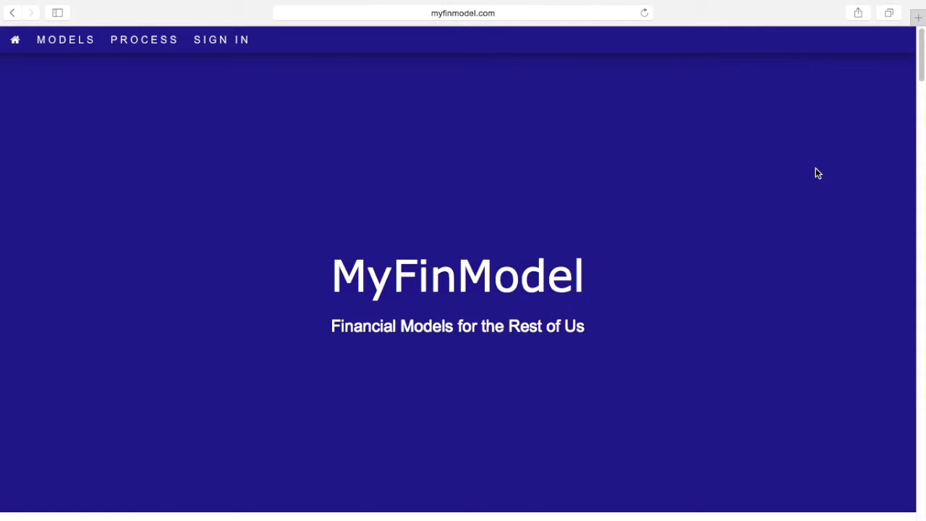
# - Examine the home page from the company overview through the offerings and step-by-step process to the Models selection
pyautogui.press('Down')
pyautogui.press('Down')
pyautogui.press('Down')
pyautogui.press('Down')
pyautogui.press('Down')
pyautogui.press('Down')
pyautogui.press('Down')
pyautogui.press('Down')
pyautogui.press('Down')
pyautogui.press('Down')
pyautogui.press('Down')
pyautogui.press('Down')
pyautogui.press('Down')
pyautogui.press('Down')
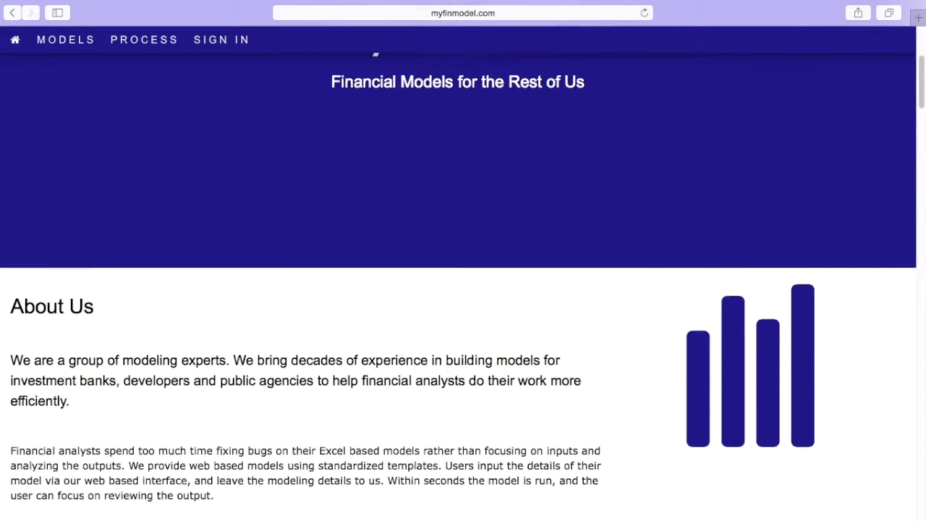
pyautogui.press('Down')
pyautogui.press('Down')
pyautogui.press('Down')
pyautogui.press('Down')
pyautogui.press('Down')
pyautogui.press('Down')
pyautogui.press('Down')
pyautogui.press('Down')
pyautogui.press('Down')
pyautogui.press('Down')
pyautogui.press('Down')
pyautogui.press('Down')
pyautogui.press('Down')
pyautogui.press('Down')
pyautogui.press('Down')
pyautogui.press('Down')
pyautogui.press('Down')
pyautogui.press('Down')
pyautogui.press('Down')
pyautogui.press('Down')
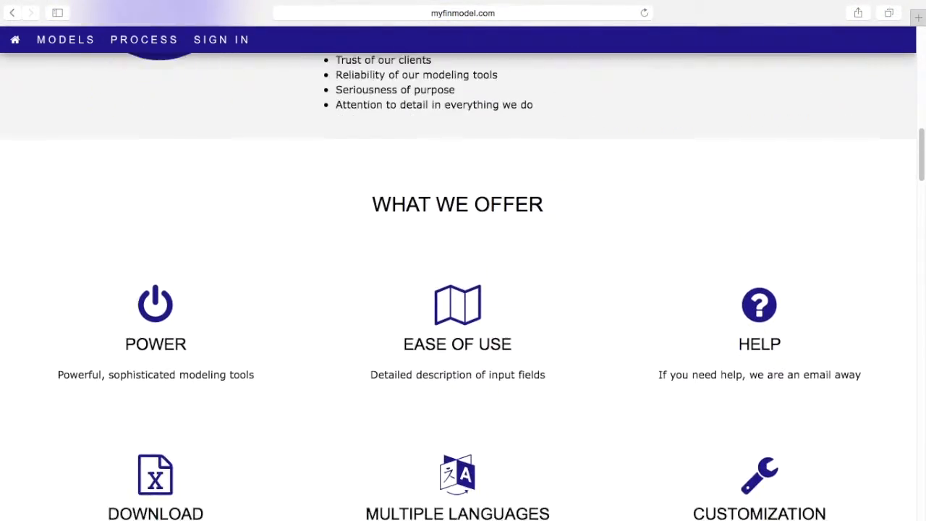
pyautogui.press('Down')
pyautogui.press('Down')
pyautogui.press('Down')
pyautogui.press('Down')
pyautogui.press('Down')
pyautogui.press('Down')
pyautogui.press('Down')
pyautogui.press('Down')
pyautogui.press('Down')
pyautogui.press('Down')
pyautogui.press('Down')
pyautogui.press('Down')
pyautogui.press('Down')
pyautogui.press('Down')
pyautogui.press('Down')
pyautogui.press('Down')
pyautogui.press('Down')
pyautogui.press('Down')
pyautogui.press('Down')
pyautogui.press('Down')
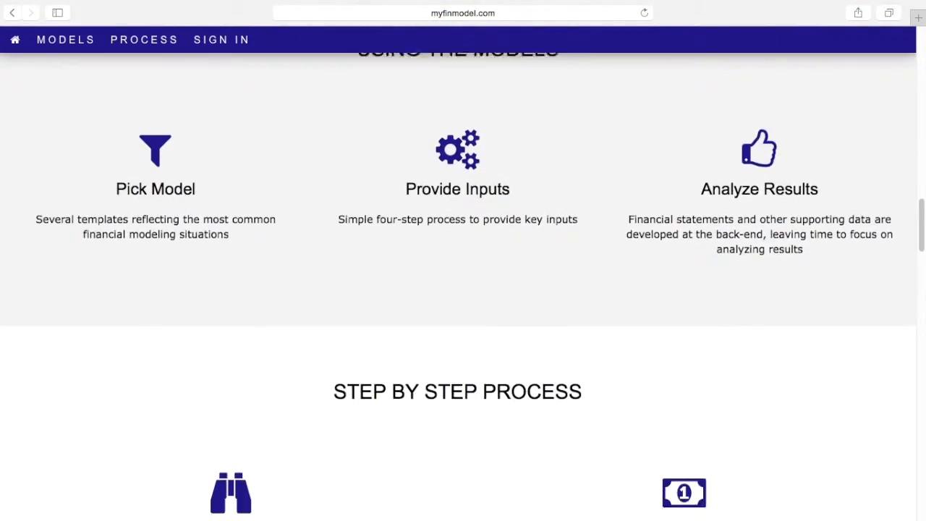
pyautogui.press('Down')
pyautogui.press('Down')
pyautogui.press('Down')
pyautogui.press('Down')
pyautogui.press('Down')
pyautogui.press('Down')
pyautogui.press('Down')
pyautogui.press('Down')
pyautogui.press('Down')
pyautogui.press('Down')
pyautogui.press('Down')
pyautogui.press('Down')
pyautogui.press('Down')
pyautogui.press('Down')
pyautogui.press('Down')
pyautogui.press('Down')
pyautogui.press('Down')
pyautogui.press('Down')
pyautogui.press('Down')
pyautogui.press('Down')
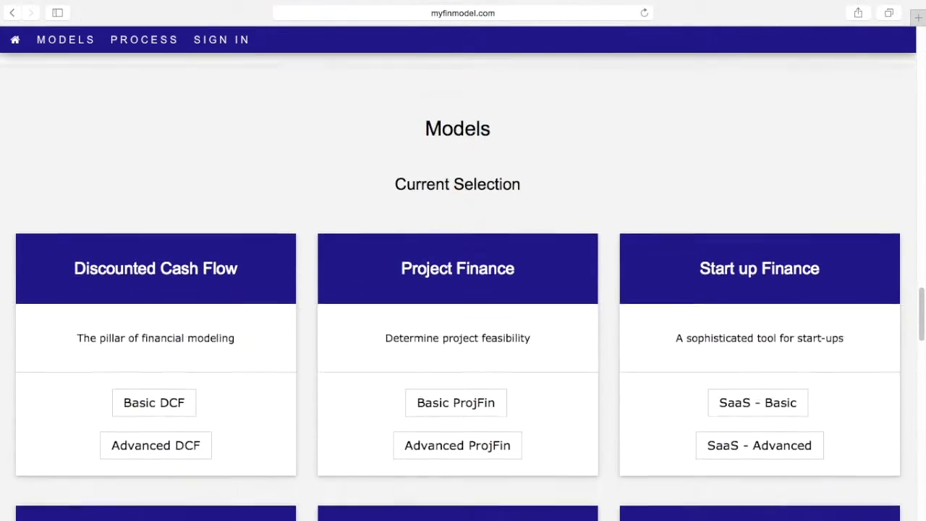
# - Open the Discounted Cash Flow model and choose Year as the type of period with 5 periods
pyautogui.click(156, 418)
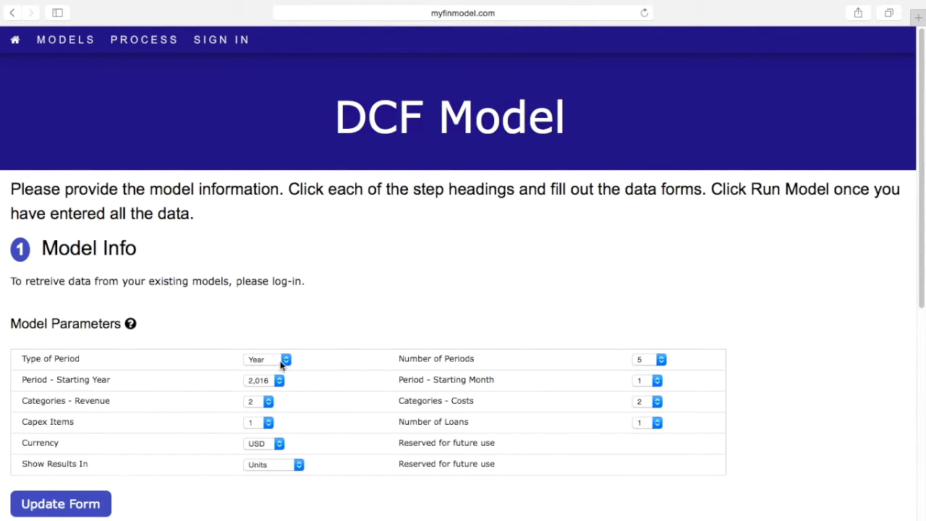
pyautogui.scroll(-5, 286, 359)
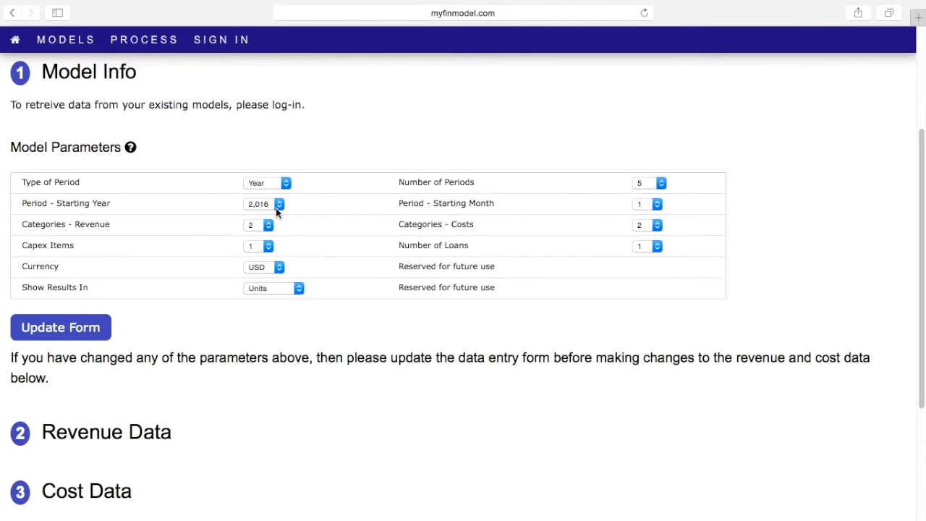
pyautogui.click(287, 184)
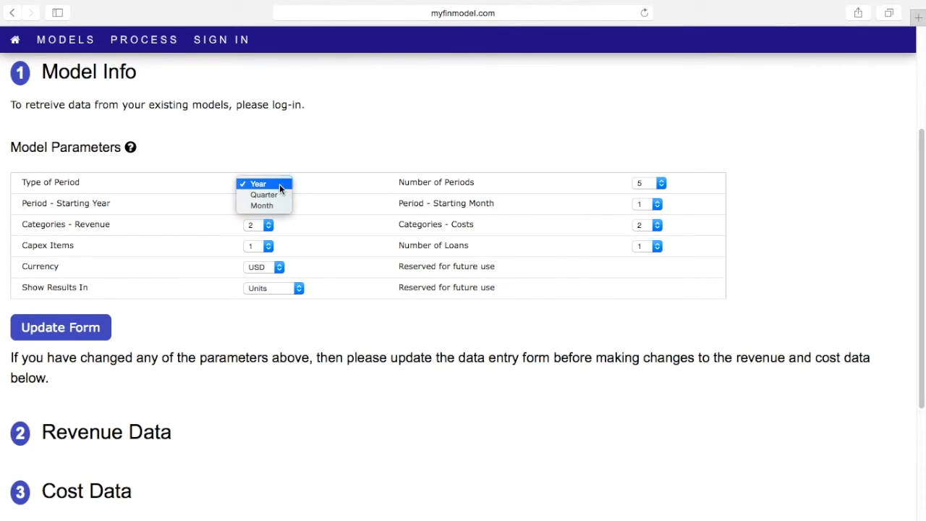
pyautogui.click(279, 183)
pyautogui.click(659, 183)
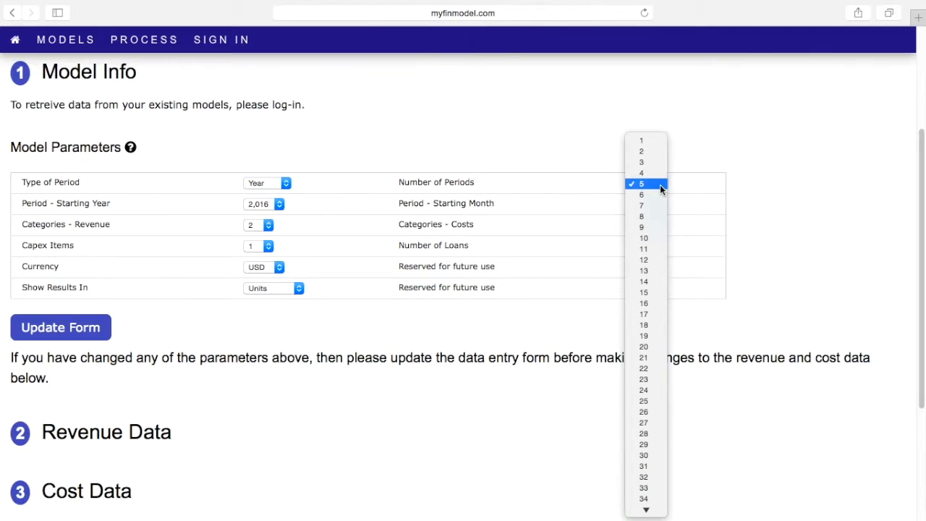
pyautogui.click(651, 184)
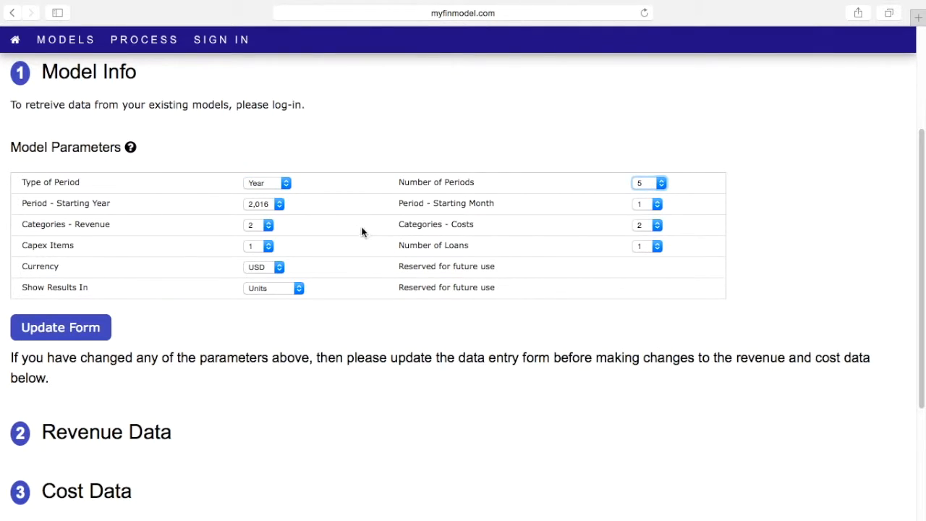
# - Set the model's starting year to 2,017 and its starting month to 3
pyautogui.click(279, 205)
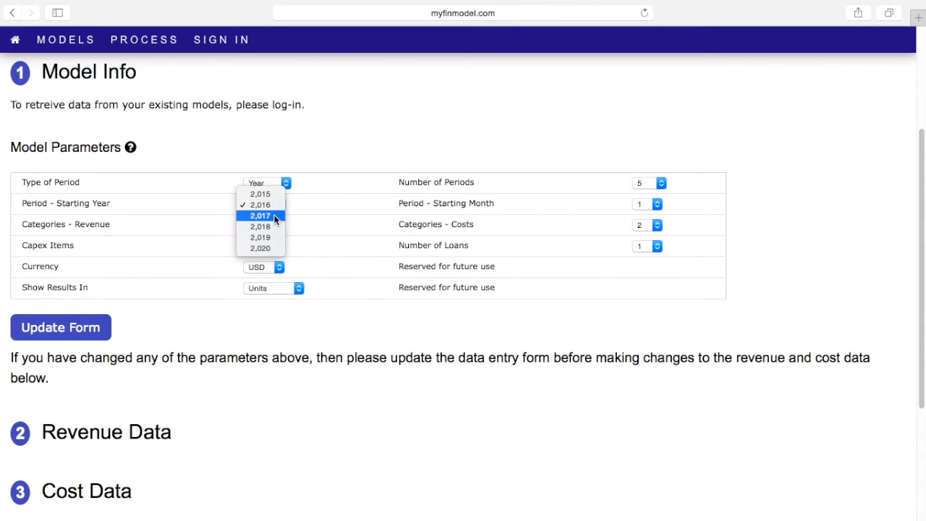
pyautogui.click(273, 216)
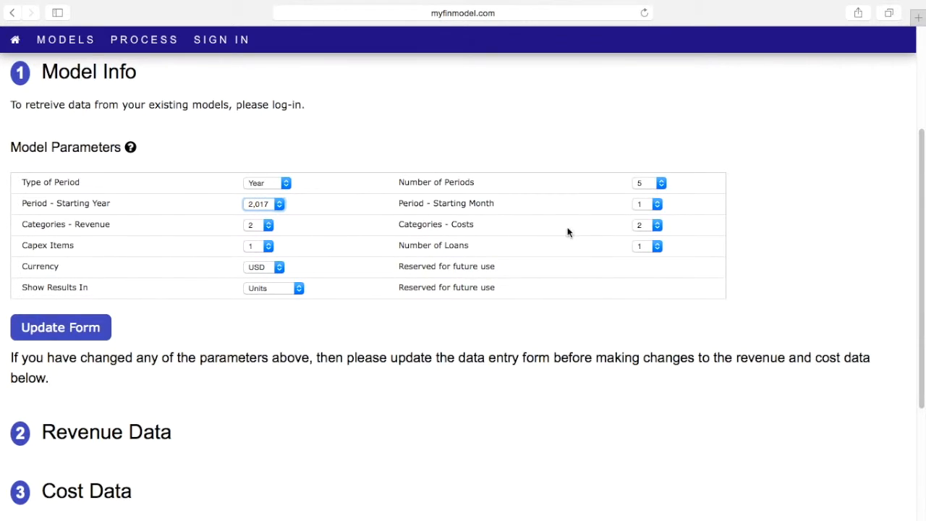
pyautogui.click(658, 206)
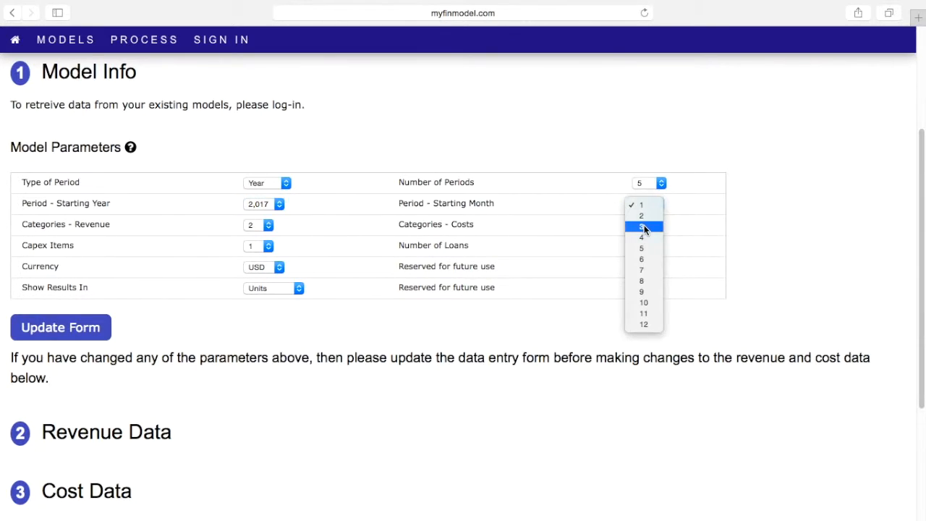
pyautogui.click(643, 227)
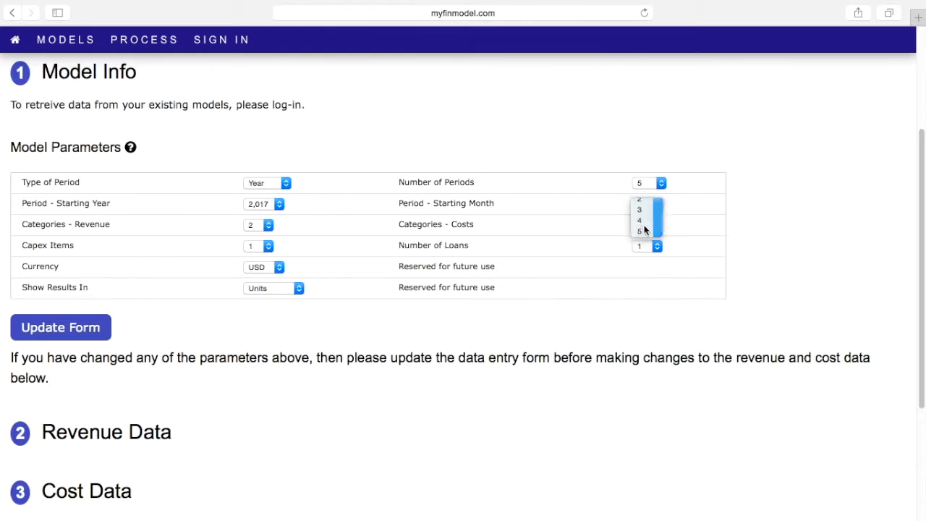
# - Set the number of revenue categories to 1 and cost categories to 3
pyautogui.click(269, 224)
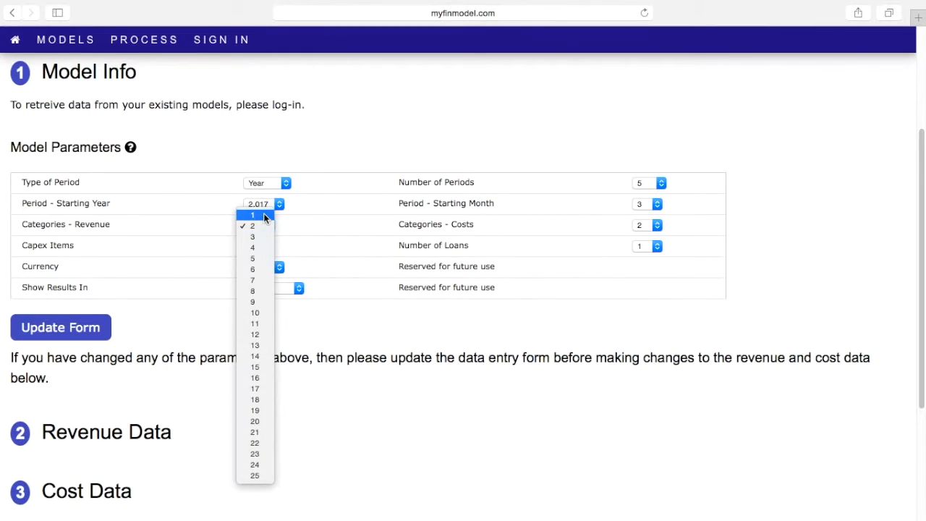
pyautogui.click(263, 213)
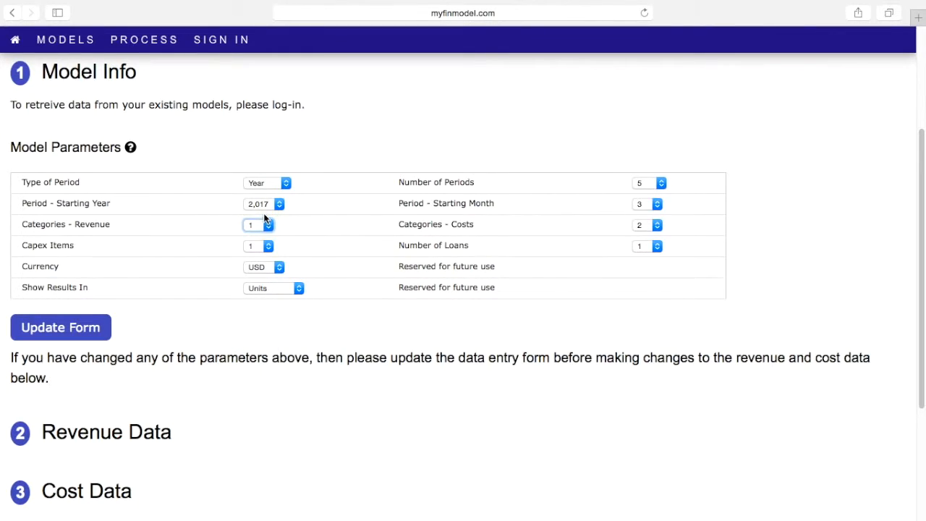
pyautogui.click(659, 224)
pyautogui.click(646, 237)
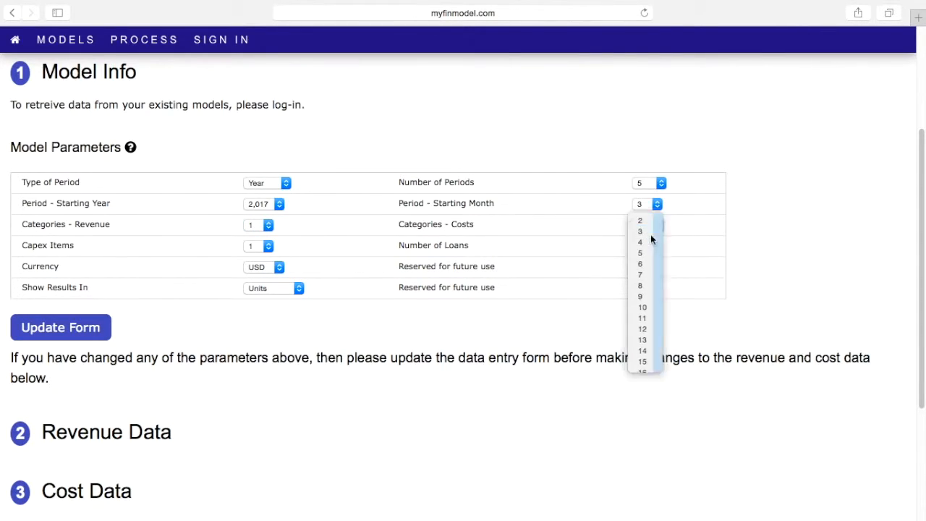
# - Choose 1 capex item and 1 loan in the model parameters
pyautogui.click(268, 246)
pyautogui.click(267, 247)
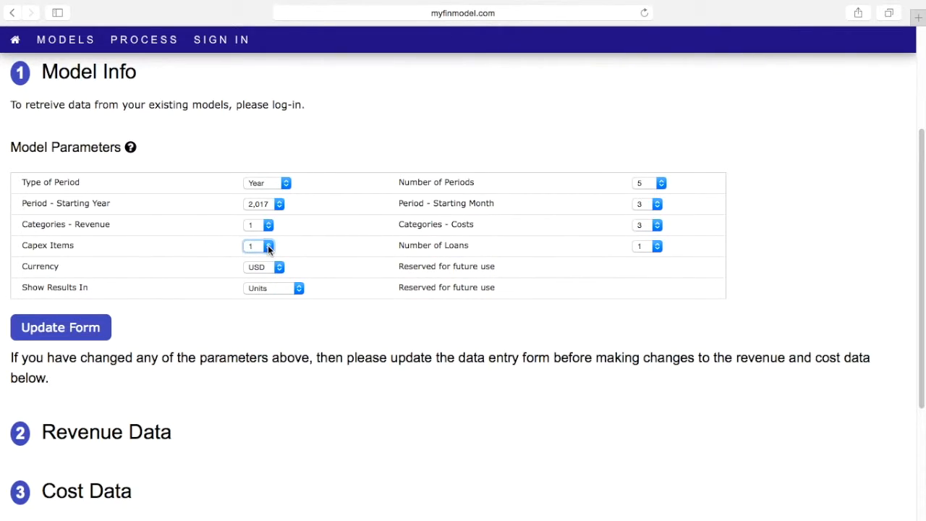
pyautogui.click(655, 248)
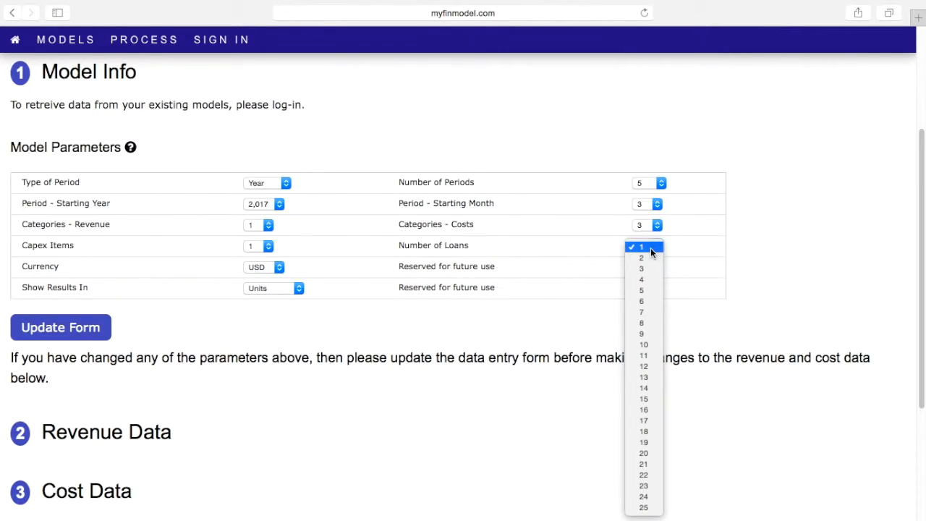
pyautogui.click(650, 247)
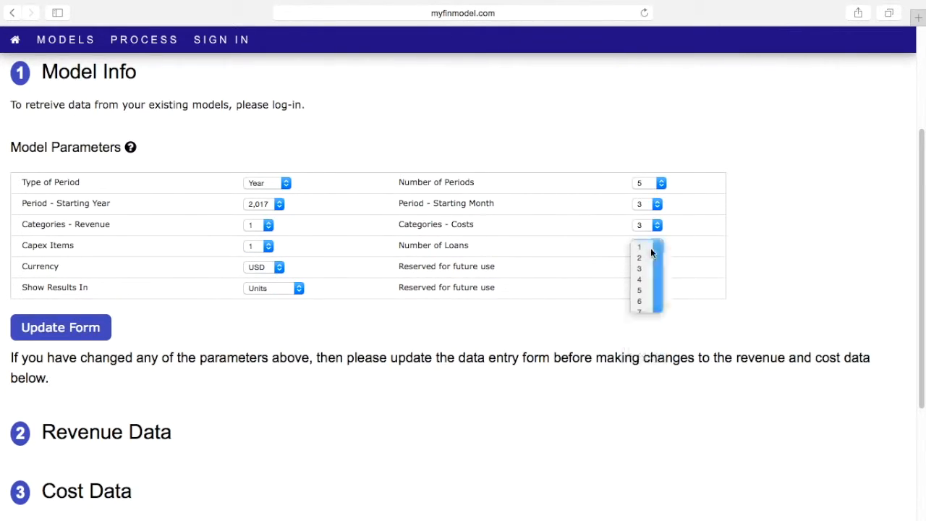
# - Choose USD as the currency and update the data entry form with the chosen model parameters
pyautogui.click(280, 268)
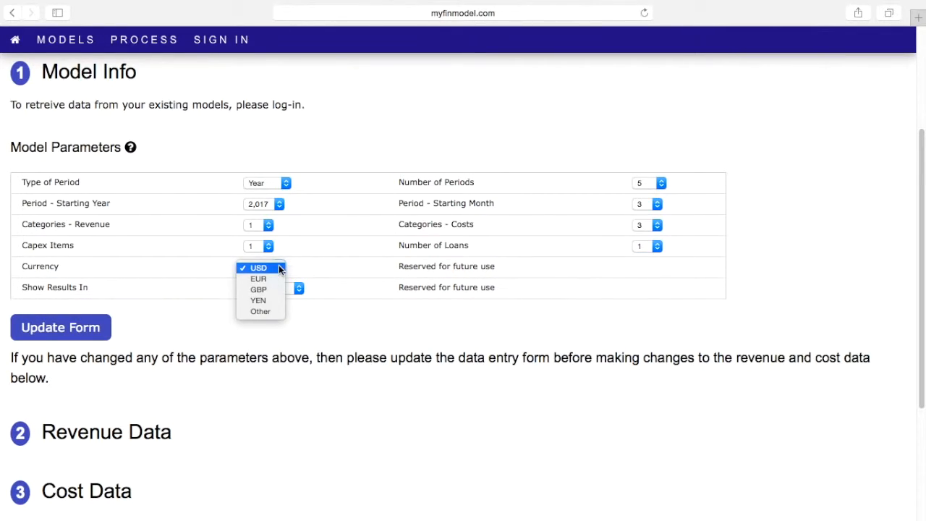
pyautogui.click(279, 268)
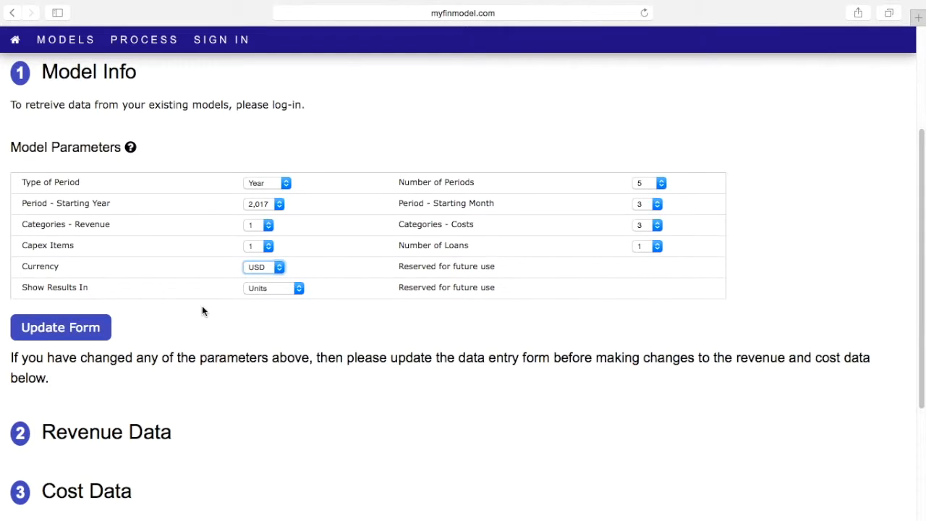
pyautogui.click(76, 330)
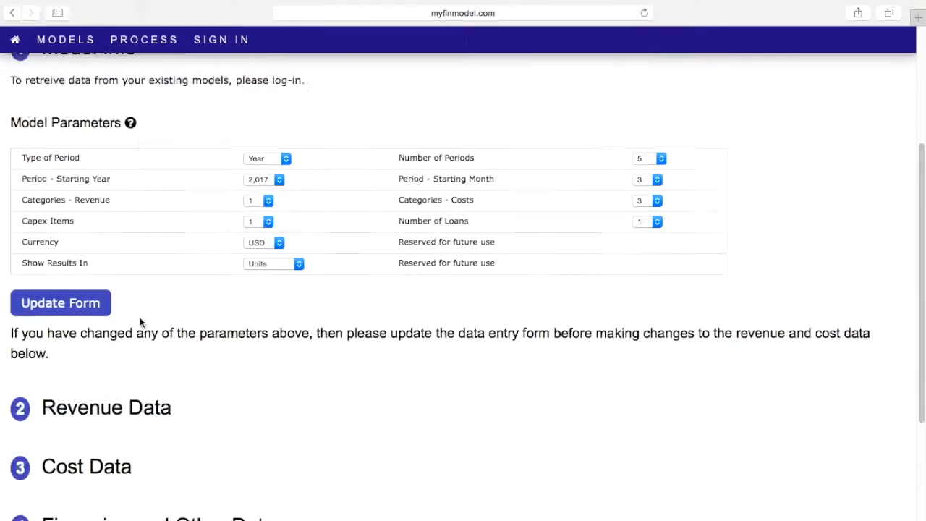
# - Expand the Revenue Data section and rename the volume row as TV
pyautogui.scroll(-3, 140, 322)
pyautogui.click(111, 240)
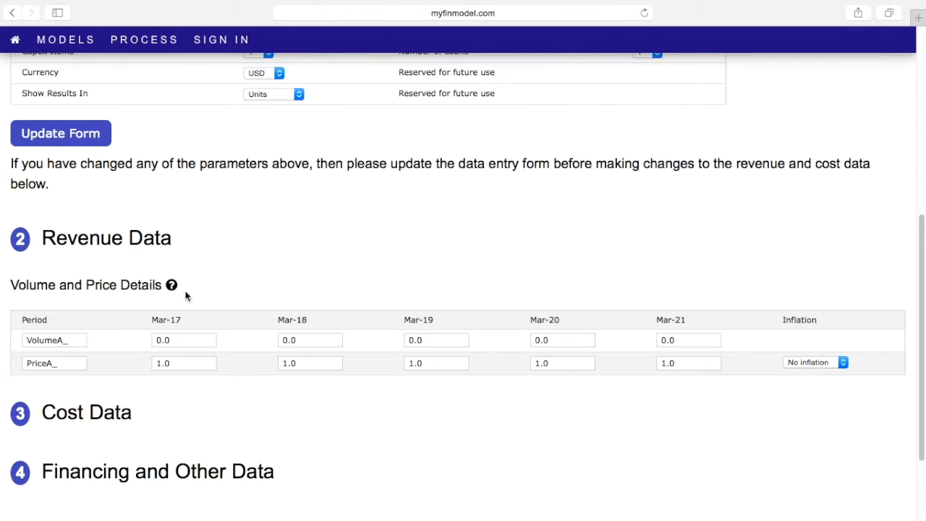
pyautogui.scroll(-2, 186, 295)
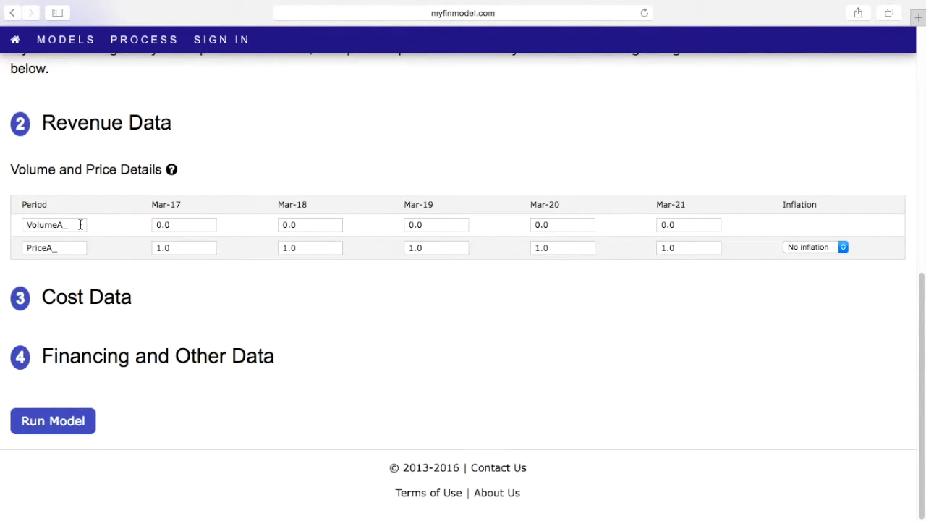
pyautogui.moveTo(80, 224); pyautogui.dragTo(5, 217)
pyautogui.write('TV')
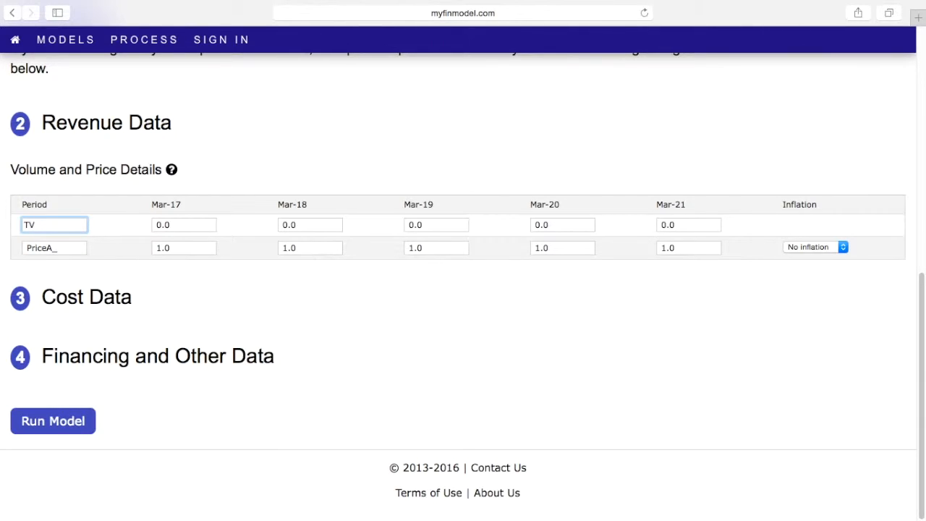
pyautogui.press('Tab')
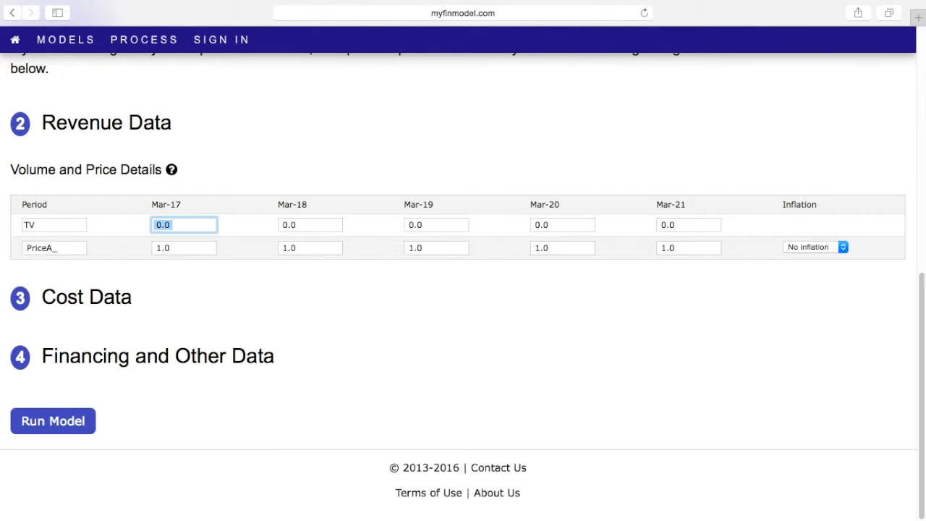
# - Enter TV volumes of 0, 1000, 1500, 2000 and 2000 for the periods Mar-17 to Mar-21
pyautogui.write('0')
pyautogui.press('Tab')
pyautogui.write('1000')
pyautogui.press('Tab')
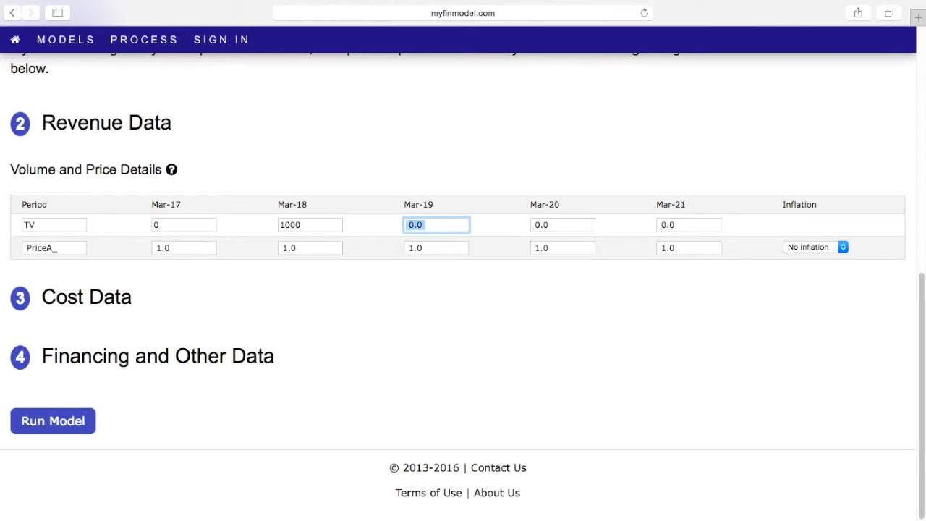
pyautogui.write('1500')
pyautogui.press('Tab')
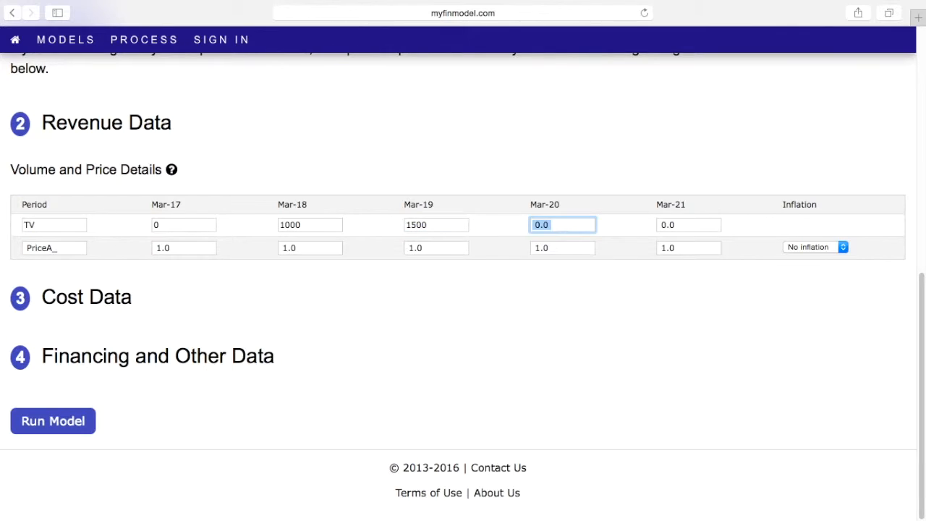
pyautogui.write('2000')
pyautogui.press('Tab')
pyautogui.write('2000')
pyautogui.press('Tab')
# - Rename the price row as Price, enter 500 for every period from Mar-17 to Mar-21, and apply Rev Inflation
pyautogui.write('Price')
pyautogui.press('Tab')
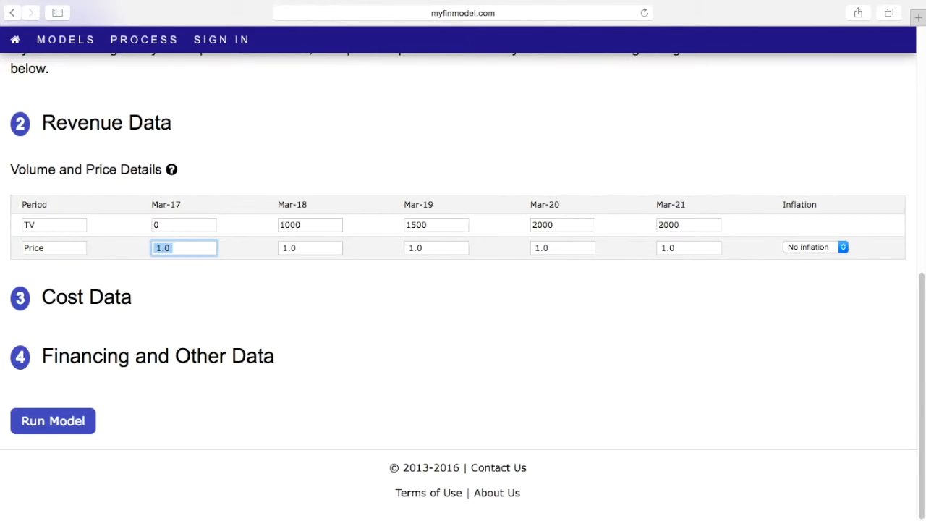
pyautogui.write('500')
pyautogui.press('Tab')
pyautogui.write('500')
pyautogui.press('Tab')
pyautogui.write('500')
pyautogui.press('Tab')
pyautogui.write('500')
pyautogui.press('Tab')
pyautogui.write('500')
pyautogui.press('Tab')
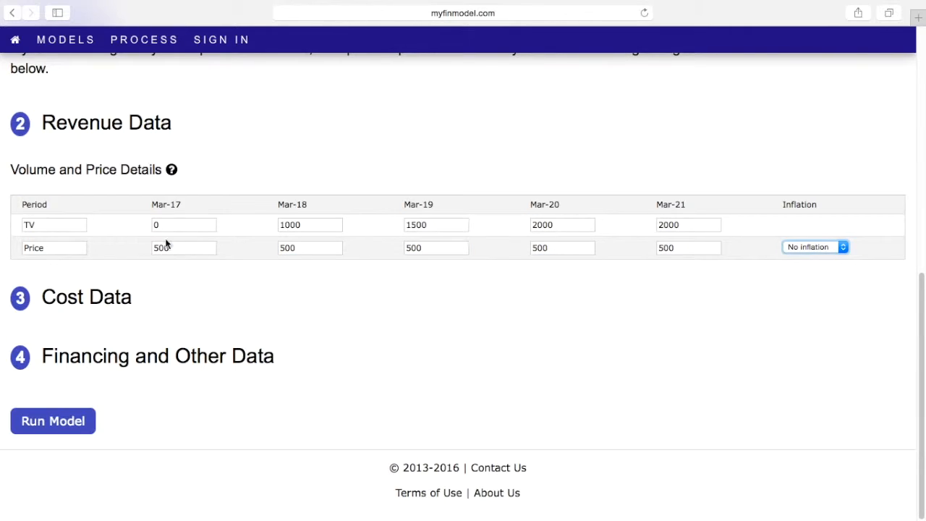
pyautogui.click(798, 249)
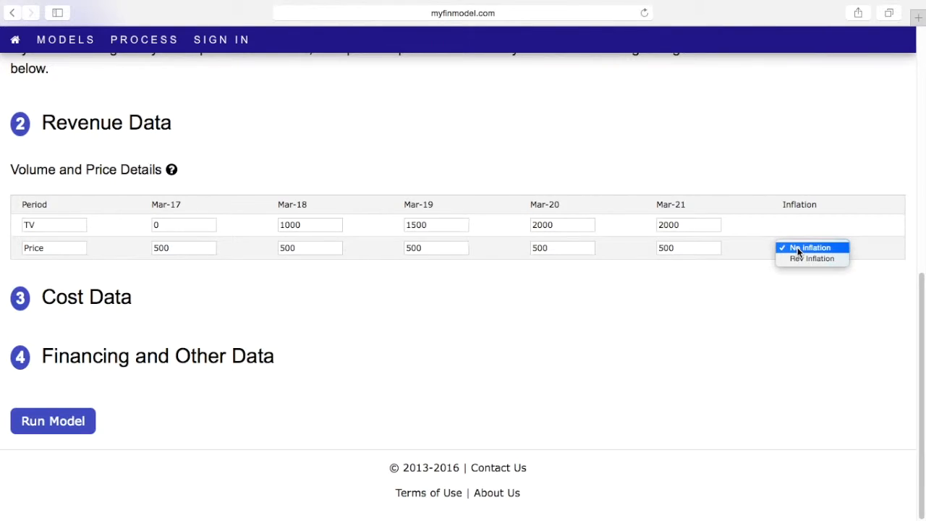
pyautogui.click(794, 258)
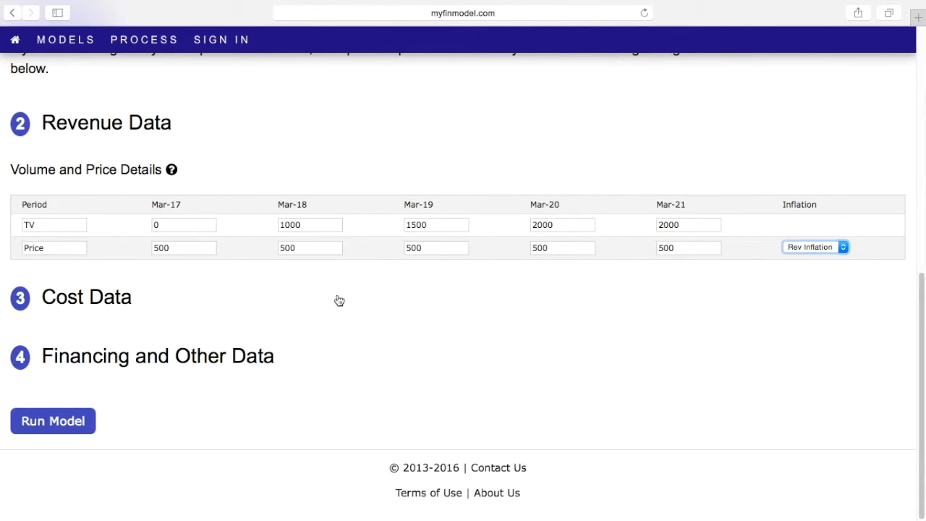
# - Expand the Cost Data section and rename the first cost row as COGS
pyautogui.click(116, 304)
pyautogui.scroll(-5, 219, 295)
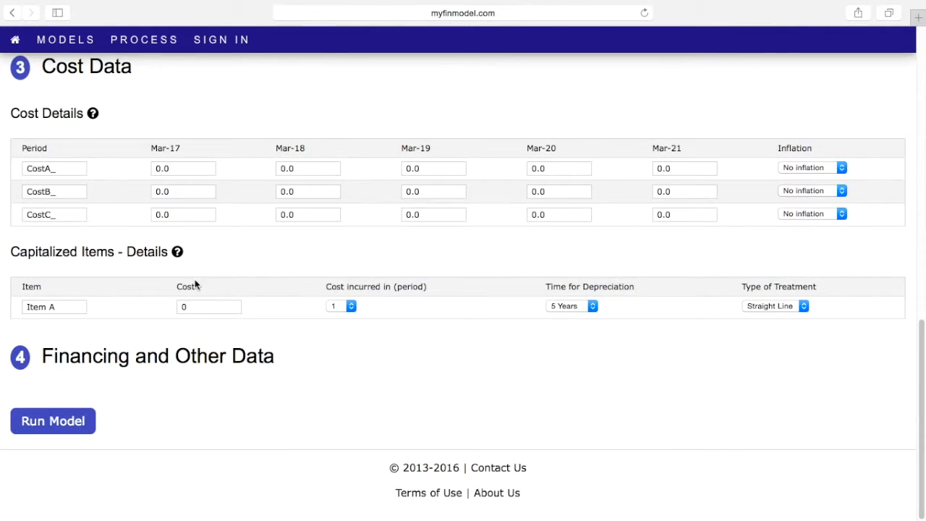
pyautogui.moveTo(68, 168); pyautogui.dragTo(10, 162)
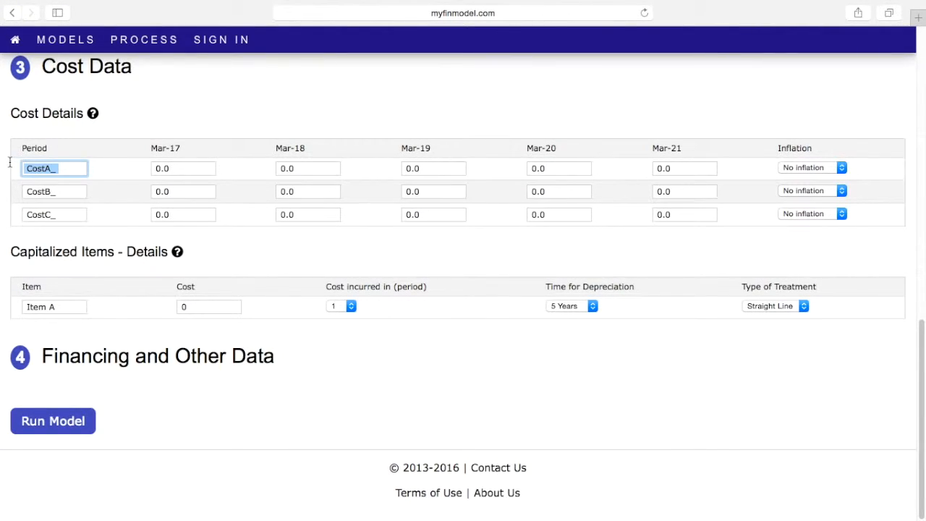
pyautogui.write('COGS')
# - Enter COGS of 0, 100000, 150000, 200000 and 200000 for the periods Mar-17 to Mar-21
pyautogui.press('Tab')
pyautogui.write('0')
pyautogui.press('Tab')
pyautogui.write('100000')
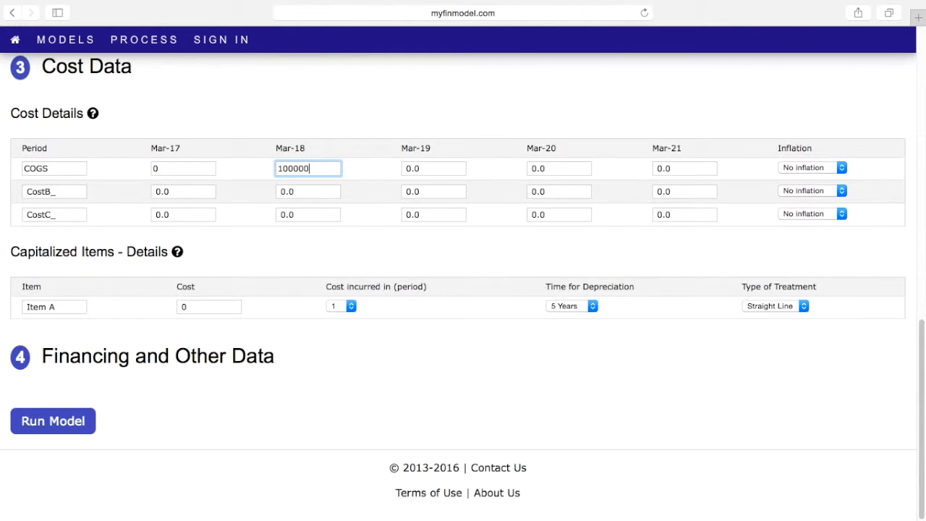
pyautogui.press('Tab')
pyautogui.write('150000')
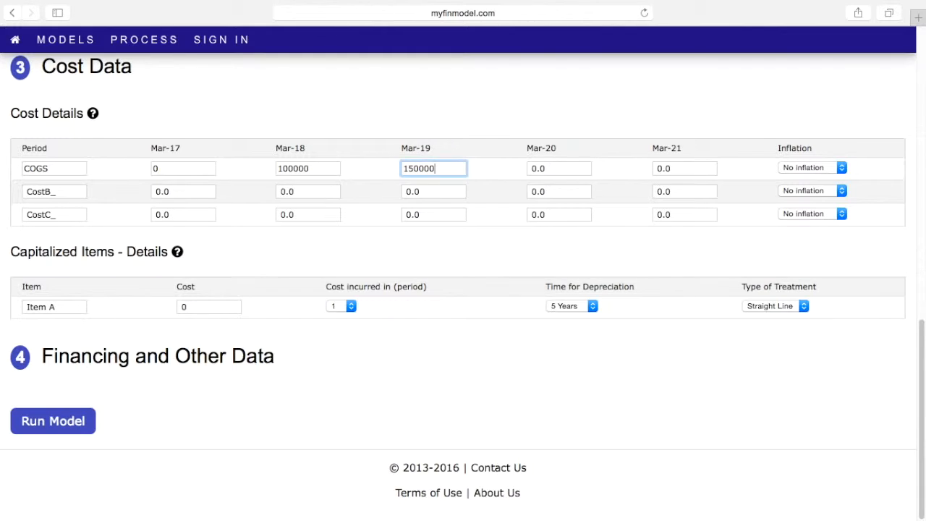
pyautogui.press('Tab')
pyautogui.write('200000')
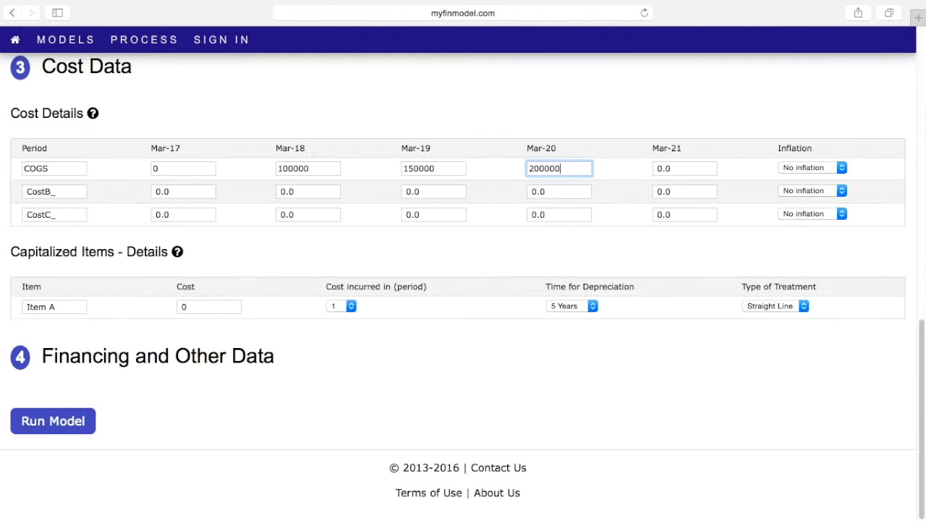
pyautogui.press('Tab')
pyautogui.write('200000')
pyautogui.press('Tab')
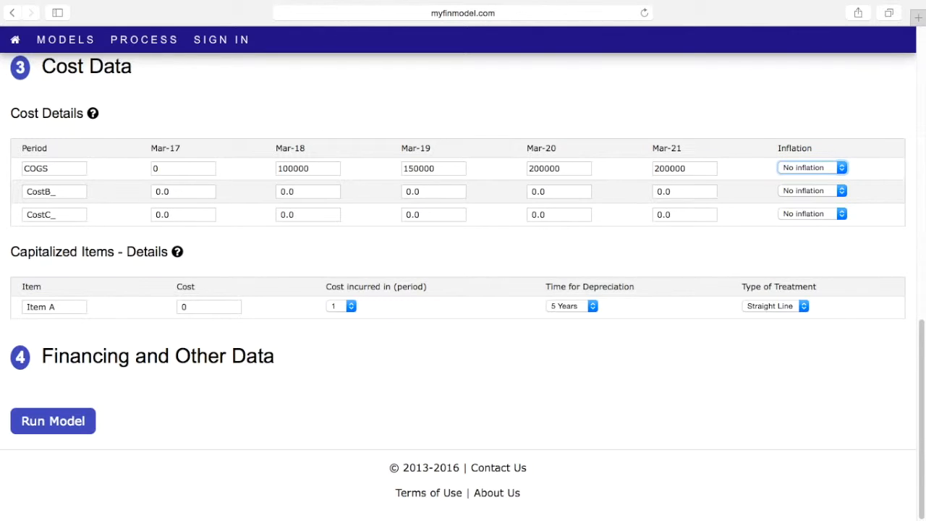
# - Rename the second cost row as Salaries and enter 100000 for Mar-17 and 150000 for Mar-18
pyautogui.click(75, 192)
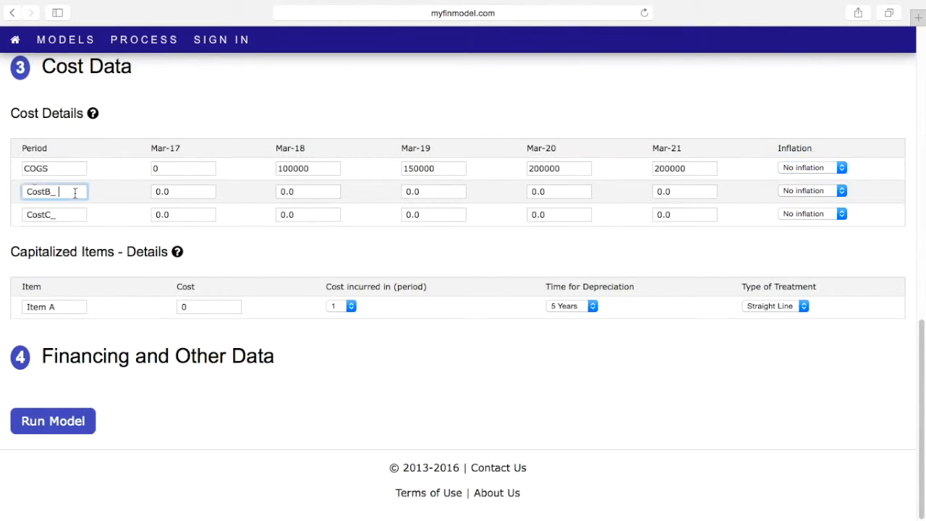
pyautogui.moveTo(74, 192); pyautogui.dragTo(10, 187)
pyautogui.write('Salaries')
pyautogui.press('Tab')
pyautogui.write('100000')
pyautogui.press('Tab')
pyautogui.write('1000')
pyautogui.press('BackSpace')
pyautogui.press('BackSpace')
pyautogui.press('BackSpace')
pyautogui.write('50000')
# - Enter Salaries of 200000 for each of the periods Mar-19, Mar-20 and Mar-21
pyautogui.press('Tab')
pyautogui.write('200000')
pyautogui.press('Tab')
pyautogui.write('200000')
pyautogui.press('Tab')
pyautogui.write('200000')
pyautogui.press('Tab')
pyautogui.press('Tab')
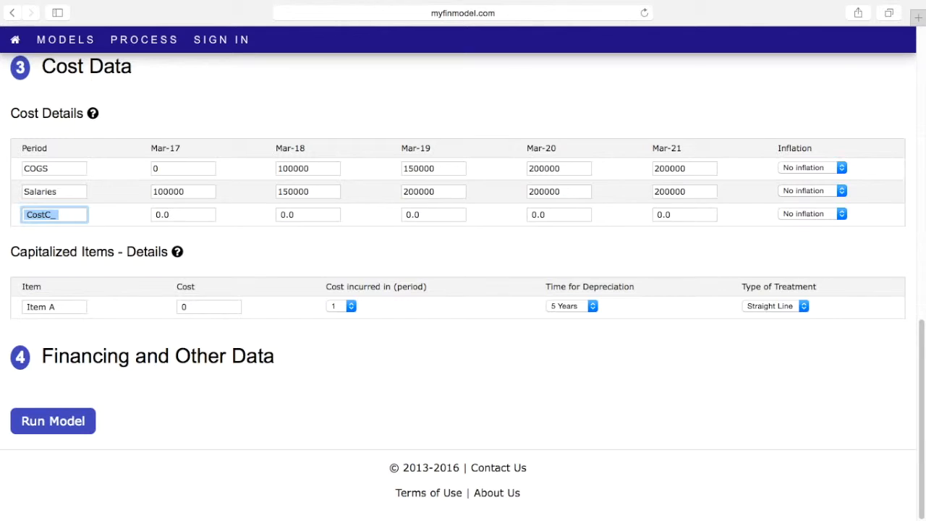
# - Rename the third cost row as Rent and enter 100000 for every period from Mar-17 to Mar-21
pyautogui.write('Rent')
pyautogui.press('Tab')
pyautogui.write('100000')
pyautogui.press('Tab')
pyautogui.write('100000')
pyautogui.press('Tab')
pyautogui.write('100000')
pyautogui.press('Tab')
pyautogui.write('000000')
pyautogui.press('Tab')
pyautogui.write('100000')
pyautogui.press('Tab')
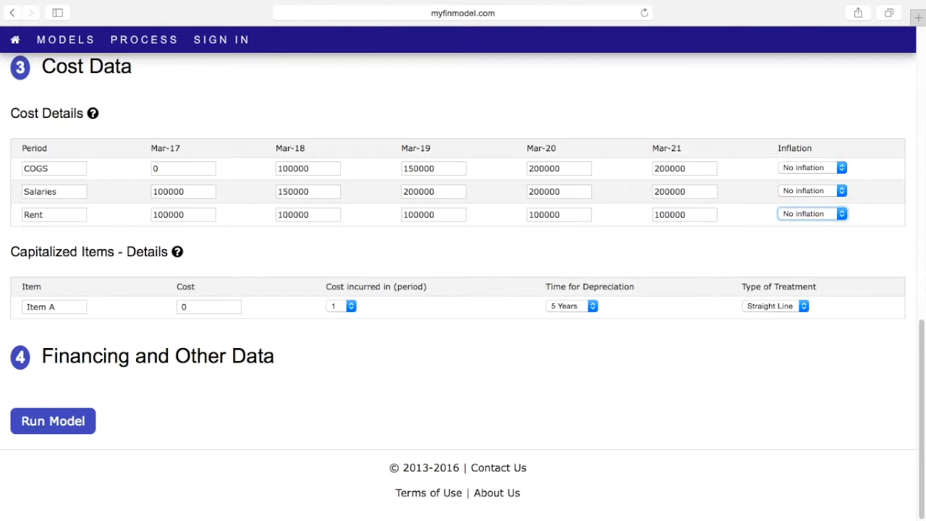
# - Apply Cost Inflation to the COGS and Salaries rows
pyautogui.click(841, 167)
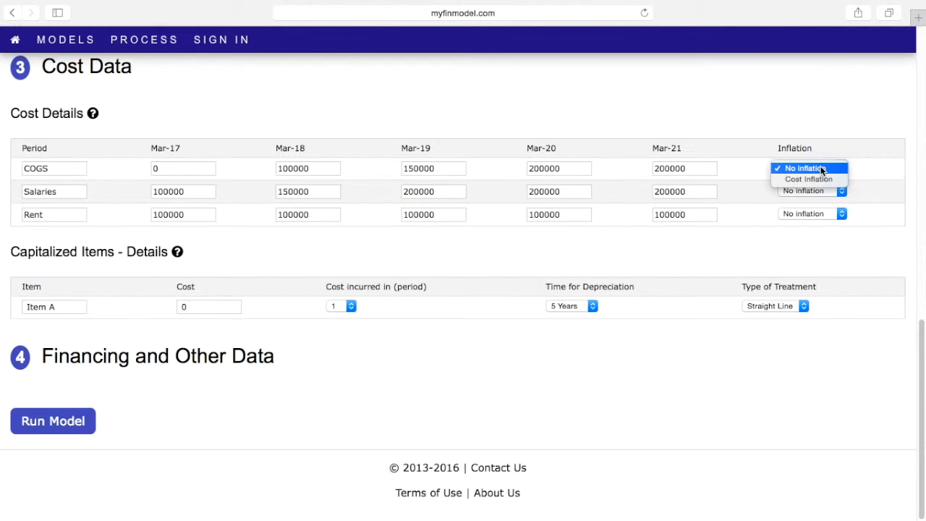
pyautogui.click(806, 181)
pyautogui.click(802, 190)
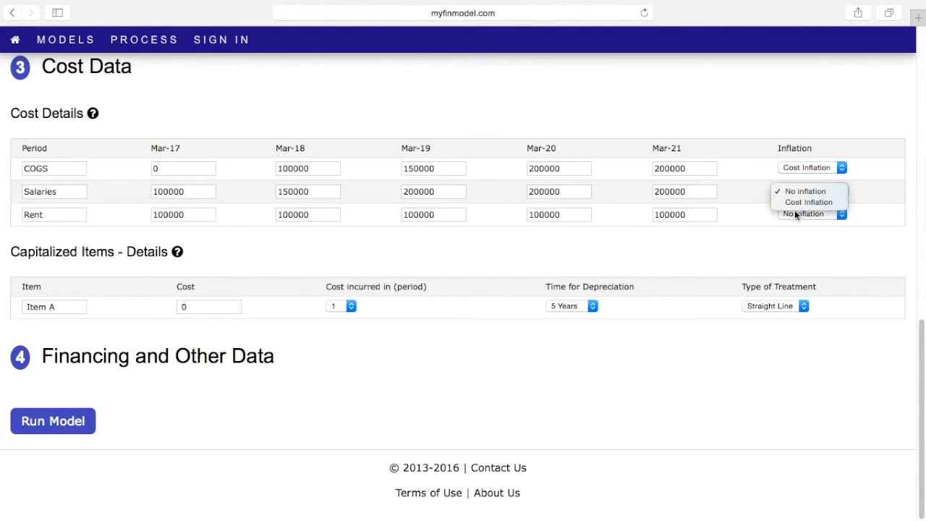
pyautogui.click(794, 203)
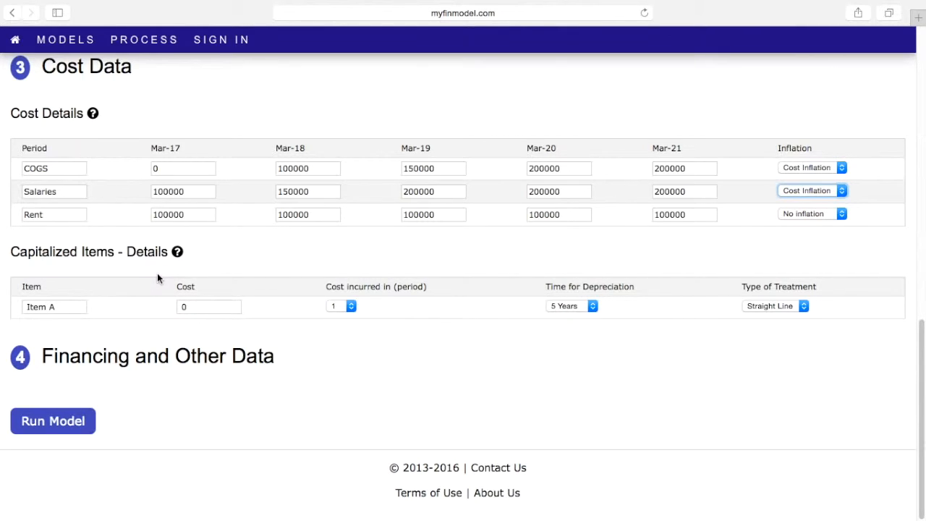
# - Define the capitalized item as Shop Equipment with a cost of 500000 and a depreciation time of 10 Years
pyautogui.moveTo(76, 305); pyautogui.dragTo(18, 306)
pyautogui.write('Sho')
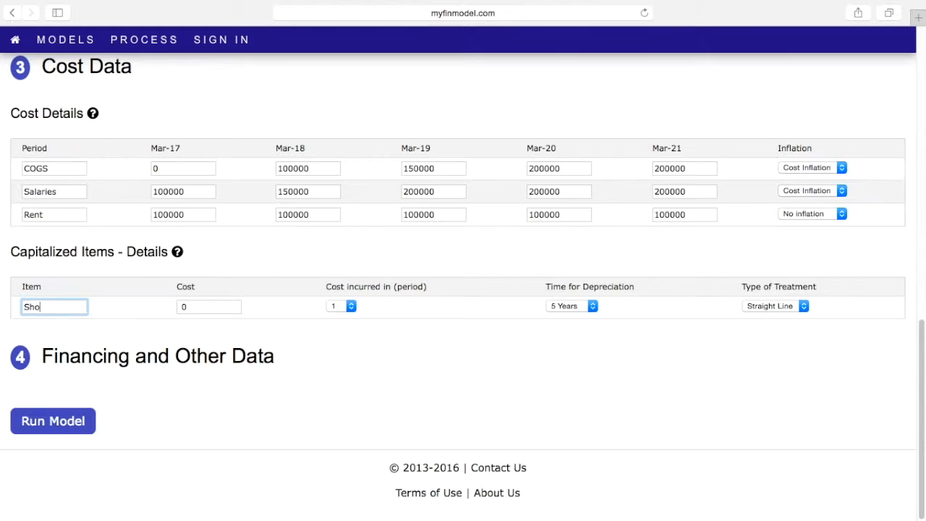
pyautogui.write('p Equipment')
pyautogui.press('Tab')
pyautogui.write('500000')
pyautogui.press('Tab')
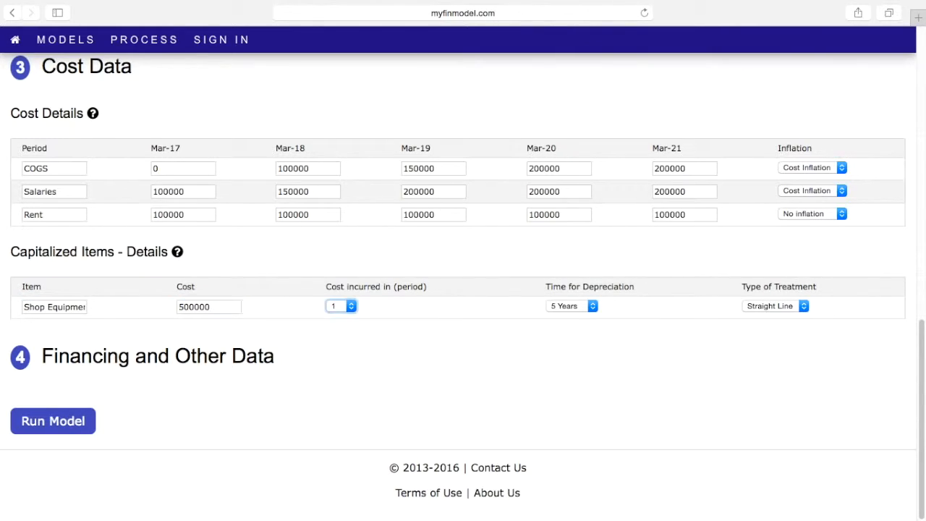
pyautogui.press('Tab')
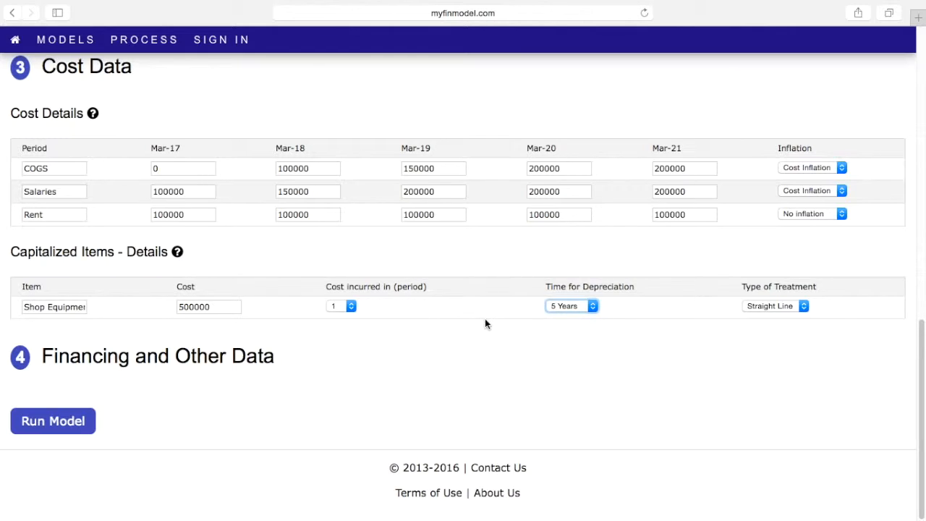
pyautogui.click(571, 307)
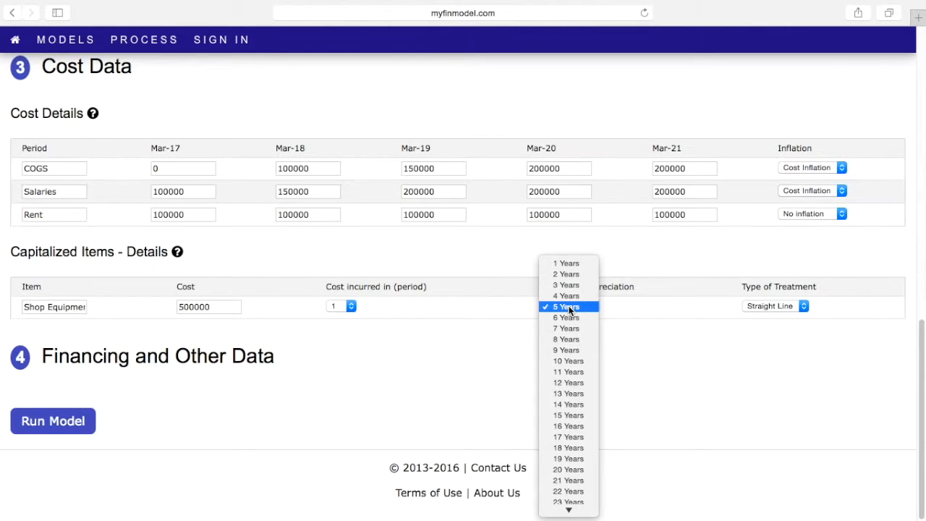
pyautogui.click(566, 361)
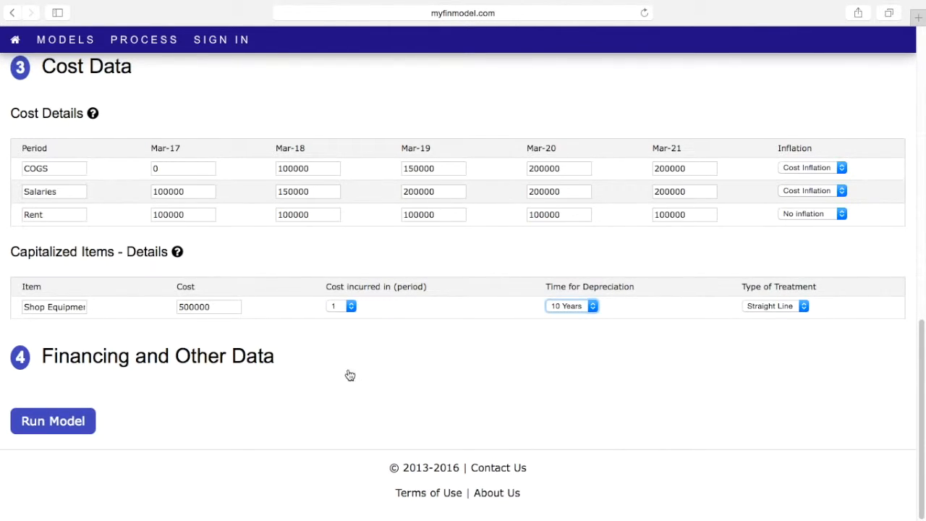
# - Expand the Financing and Other Data section, name the loan Equipment Loan and set its amount to 500000
pyautogui.click(208, 367)
pyautogui.scroll(-5, 321, 357)
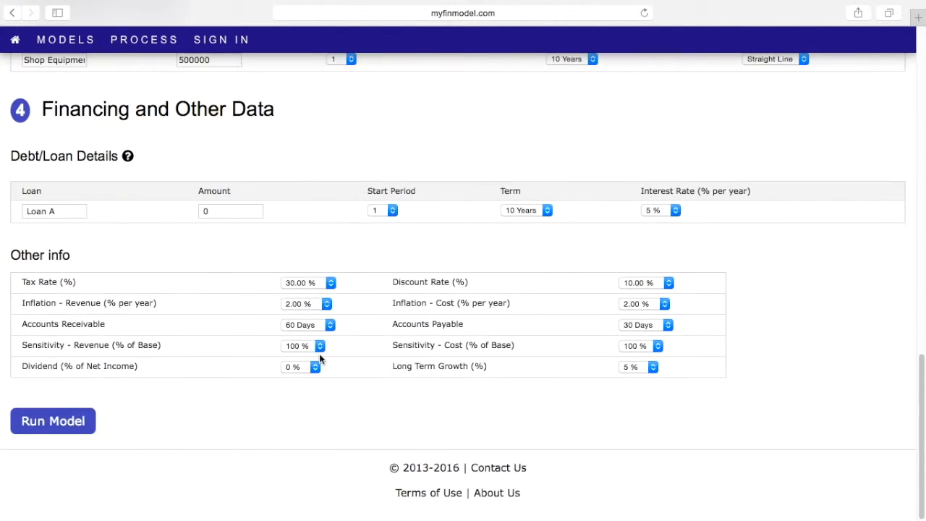
pyautogui.moveTo(59, 211); pyautogui.dragTo(15, 220)
pyautogui.write('Equipment Loan')
pyautogui.press('Tab')
pyautogui.write('500000')
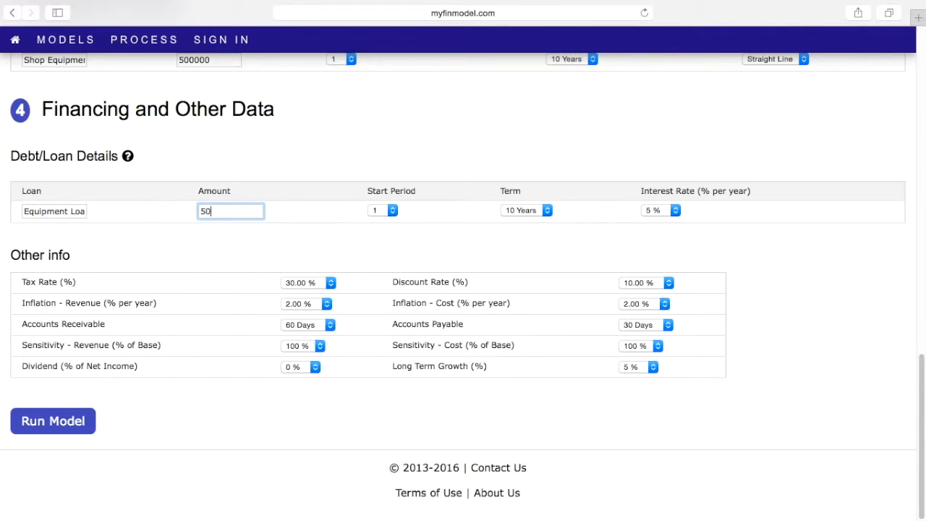
pyautogui.press('Tab')
pyautogui.press('Tab')
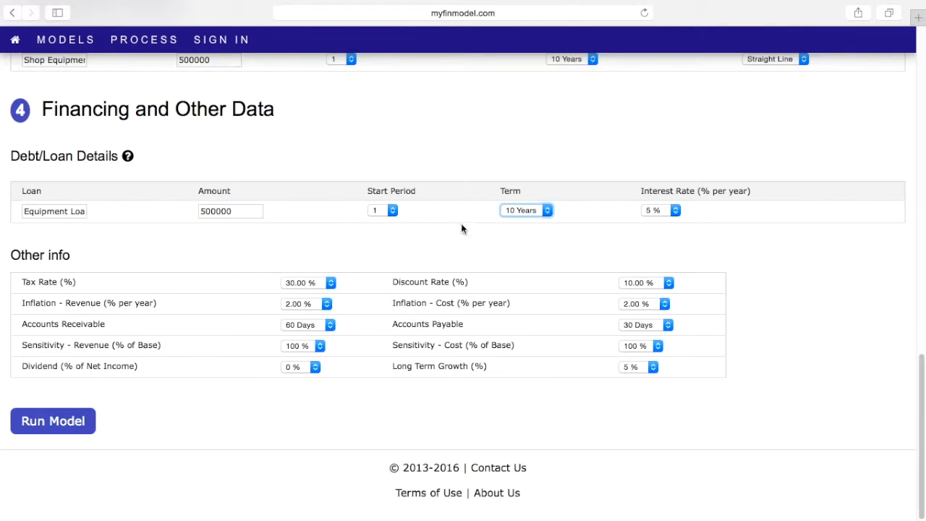
# - Set the equipment loan's interest rate to 10 % and its term to 5 Years, and run the model
pyautogui.click(652, 212)
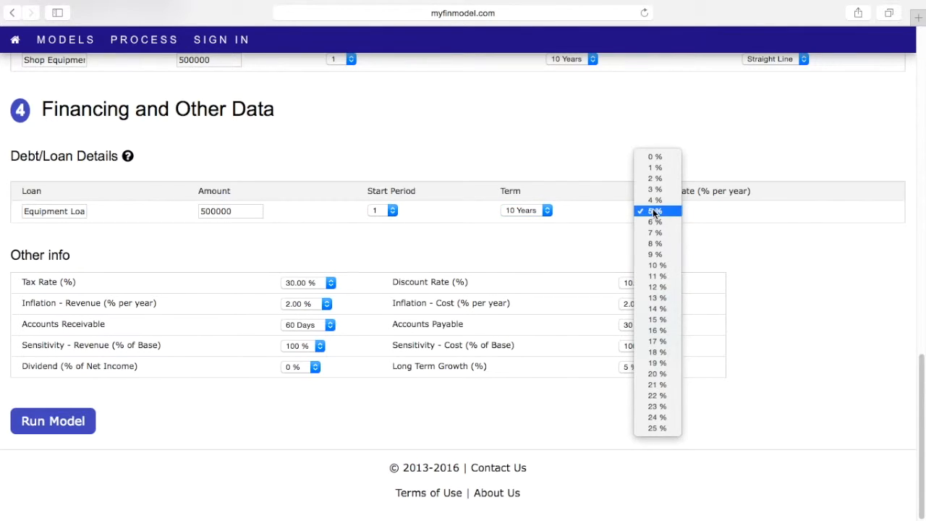
pyautogui.click(656, 266)
pyautogui.click(529, 211)
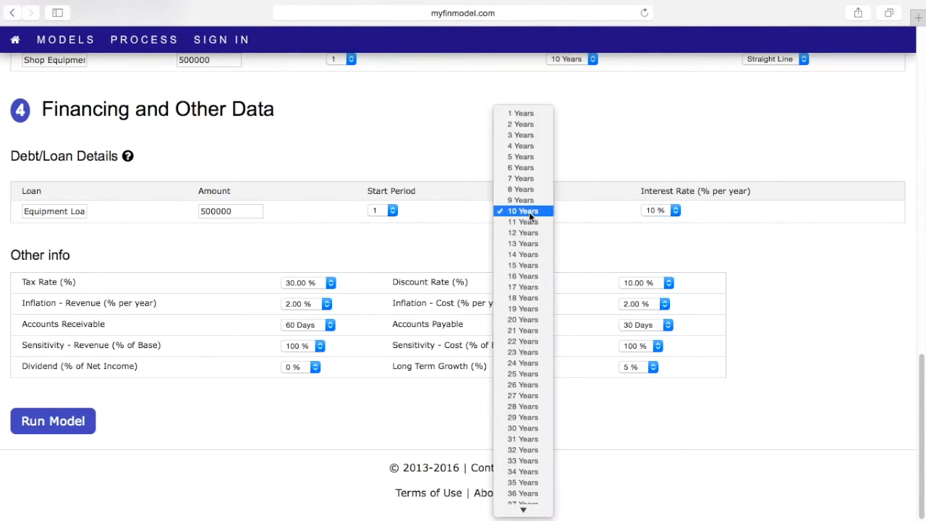
pyautogui.click(514, 159)
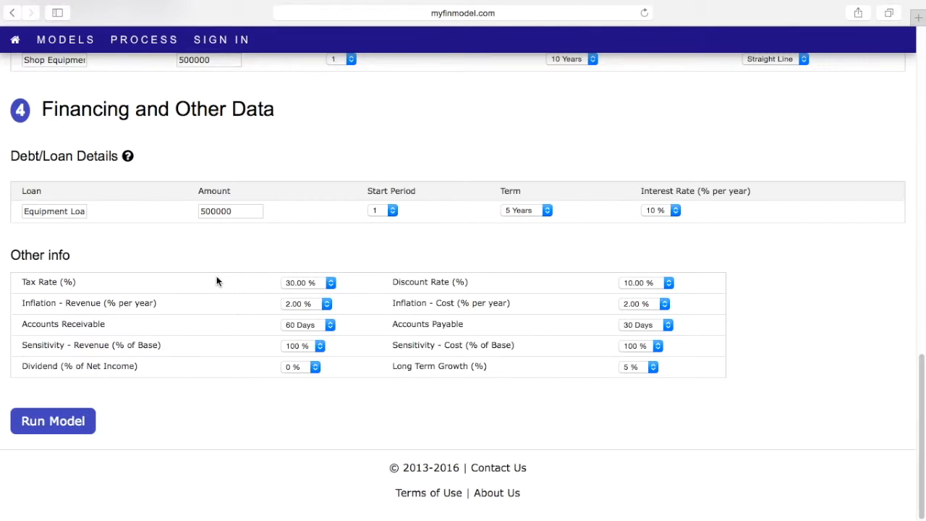
pyautogui.click(38, 425)
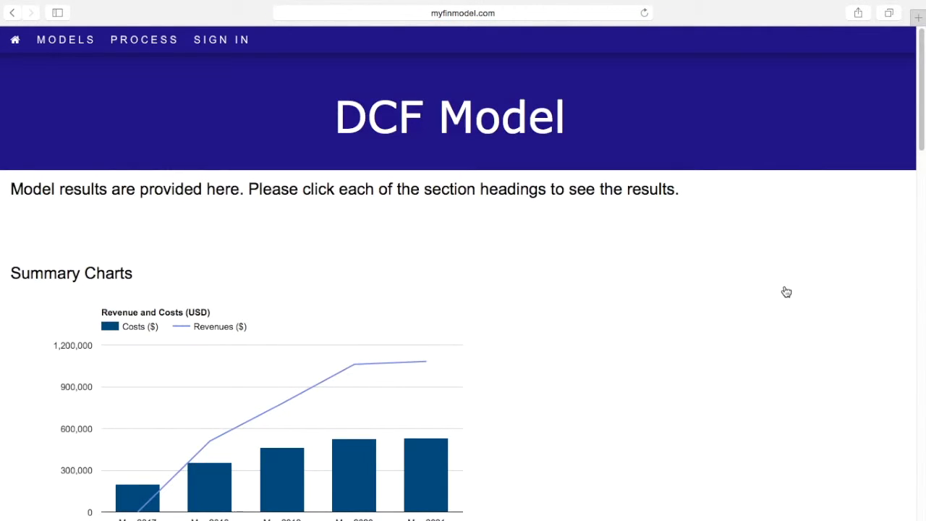
# - Examine the summary charts in the model results, from Revenue and Costs through to the Debt Service Coverage Ratio
pyautogui.scroll(-4, 757, 295)
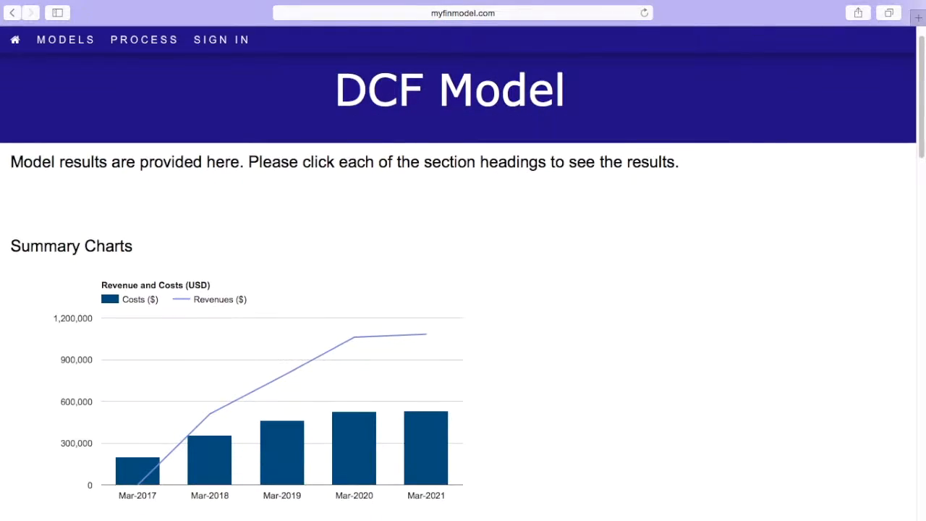
pyautogui.scroll(-2, 463, 289)
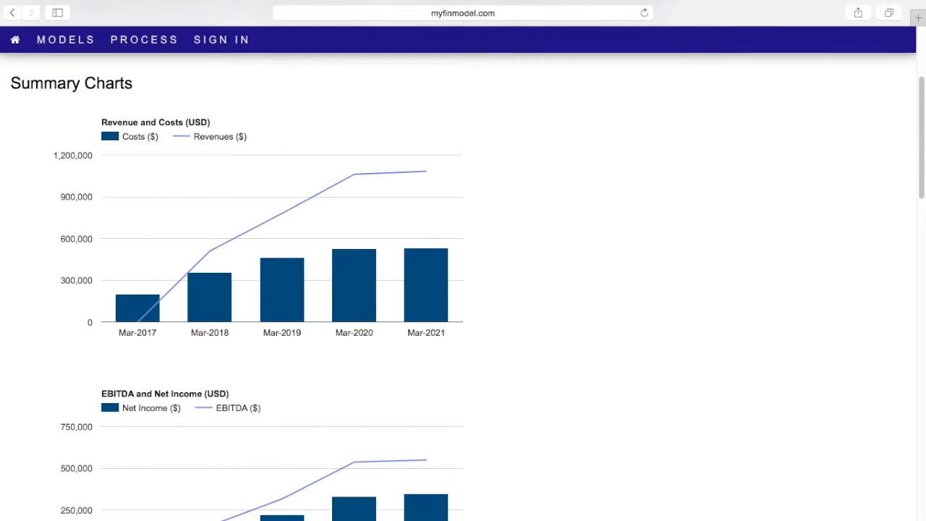
pyautogui.scroll(-5, 462, 289)
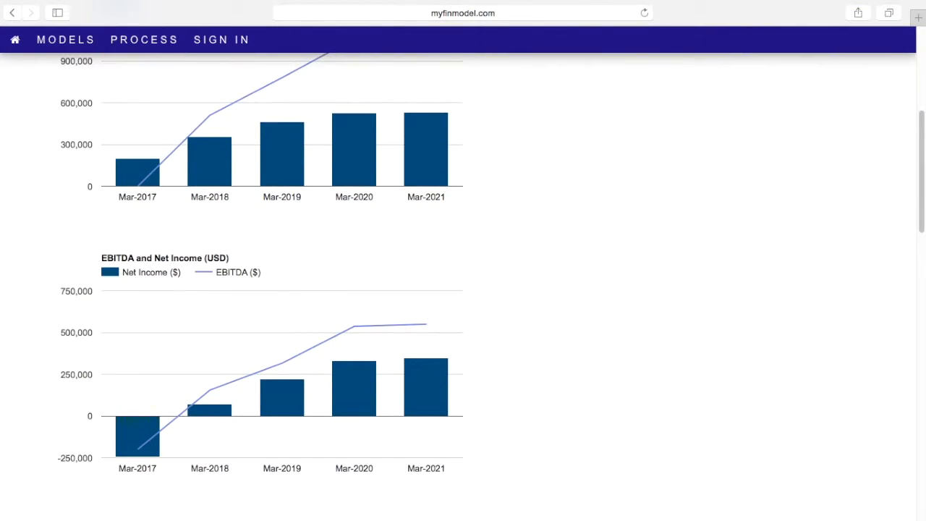
pyautogui.scroll(-2, 463, 290)
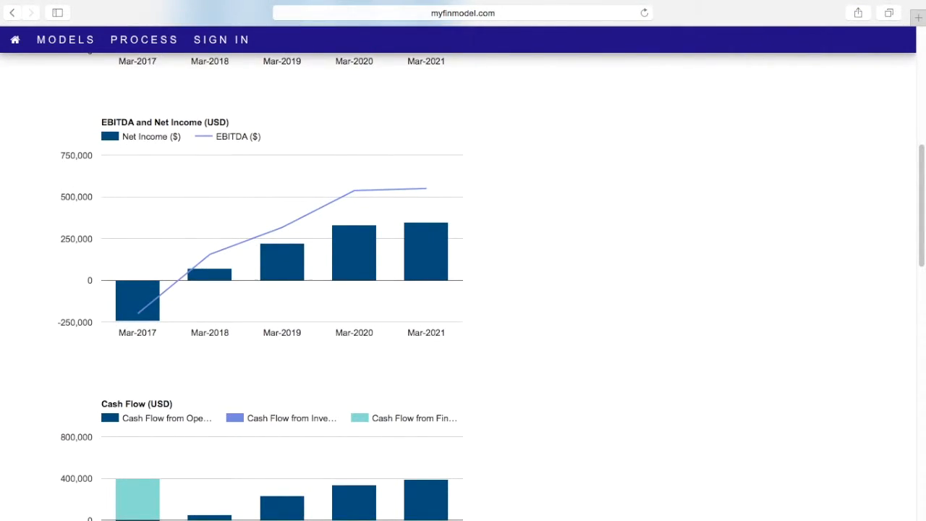
pyautogui.scroll(-7, 463, 289)
pyautogui.scroll(-9, 462, 289)
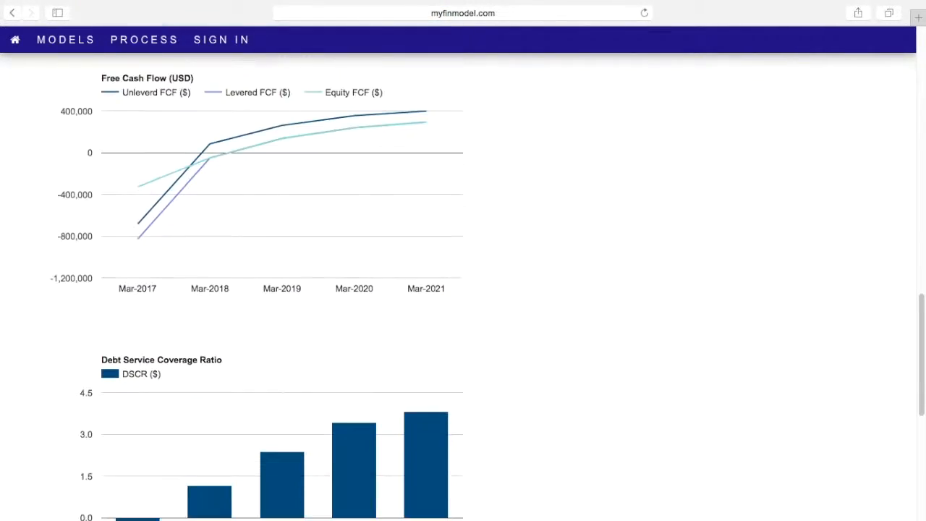
pyautogui.scroll(-8, 462, 289)
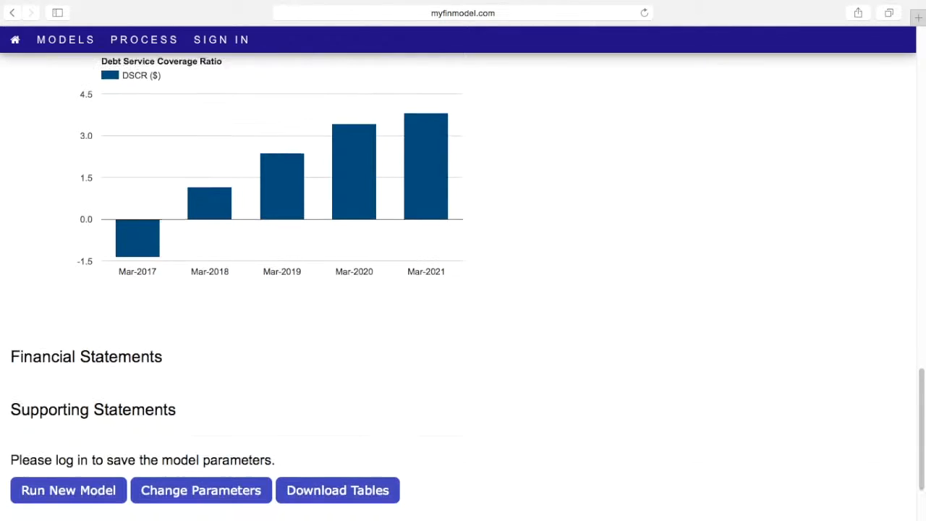
pyautogui.scroll(-1, 463, 290)
pyautogui.scroll(-3, 463, 289)
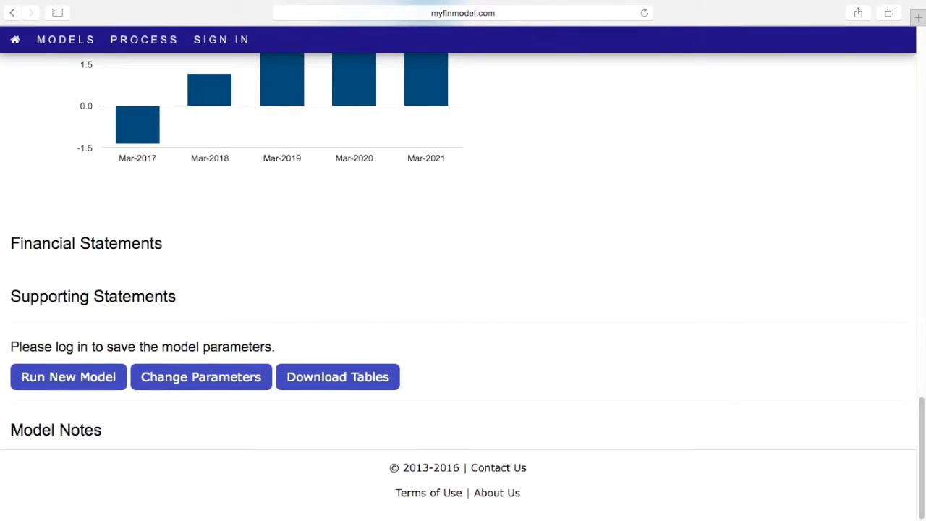
# - Expand the Financial Statements section and examine the statements from the Income Statement through to NPV and IRR
pyautogui.click(58, 248)
pyautogui.scroll(-5, 448, 248)
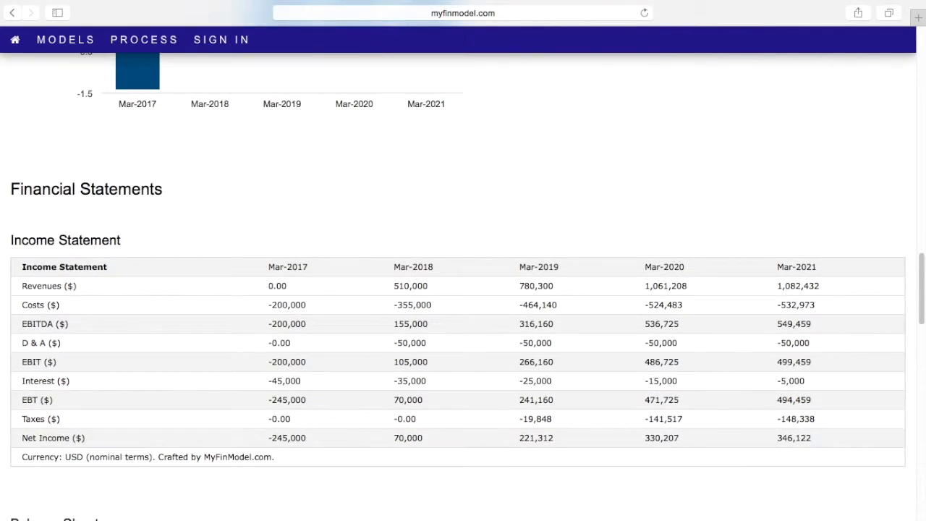
pyautogui.scroll(-5, 449, 248)
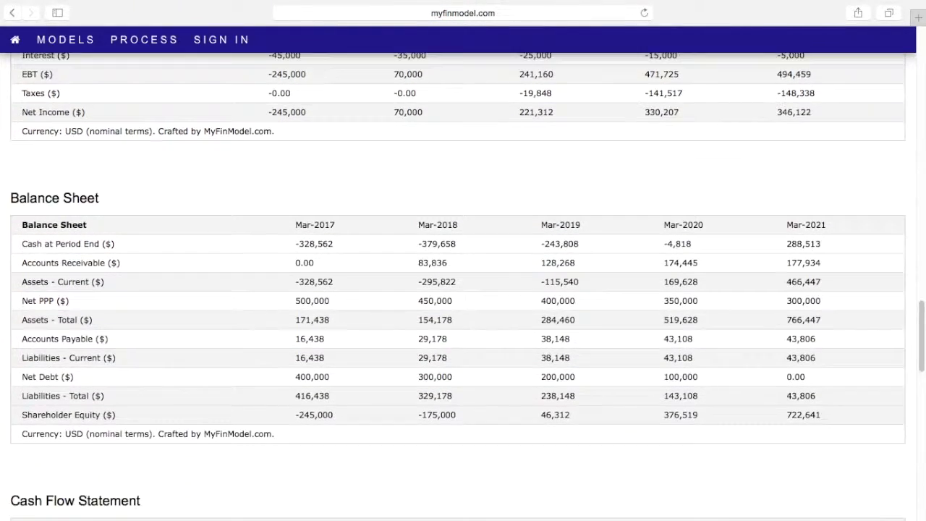
pyautogui.scroll(-5, 448, 248)
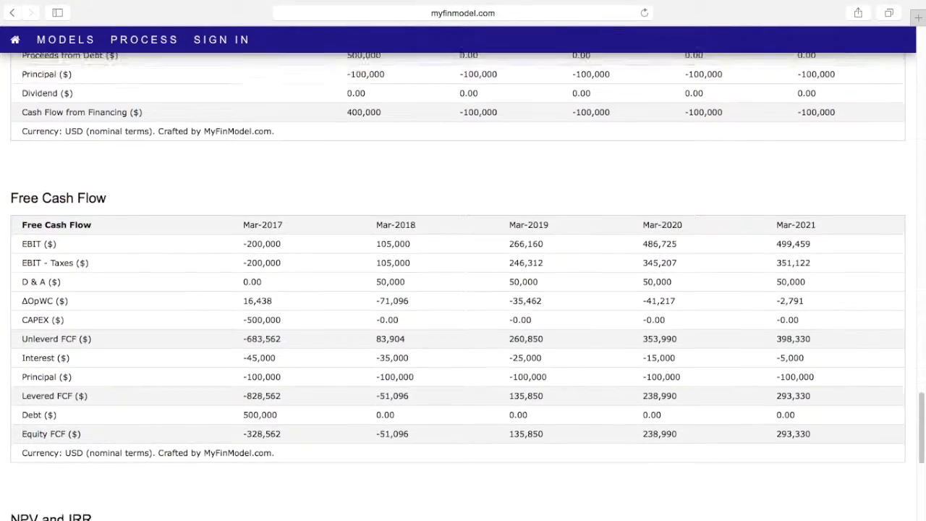
pyautogui.scroll(-1, 448, 248)
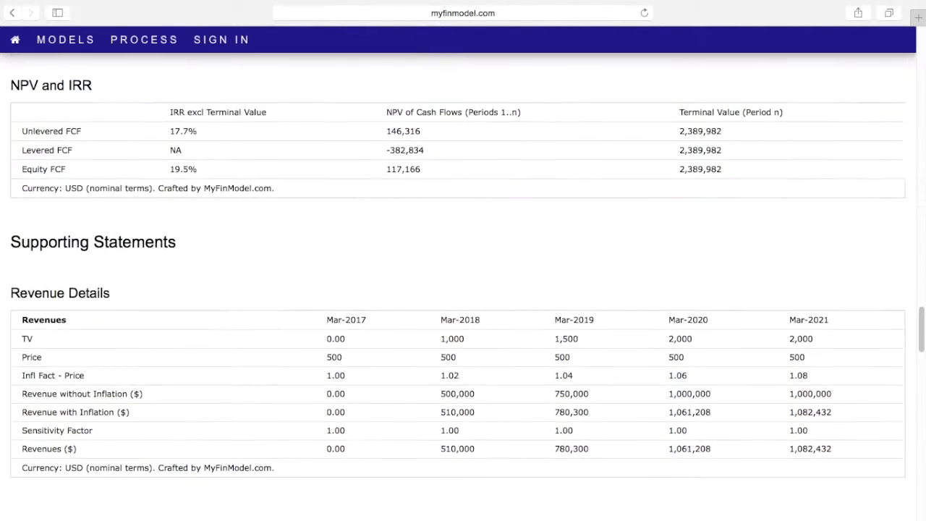
# - Examine the supporting statements, from the cost details and tax estimates through to the Debt Service Coverage Ratio table
pyautogui.scroll(-2, 449, 248)
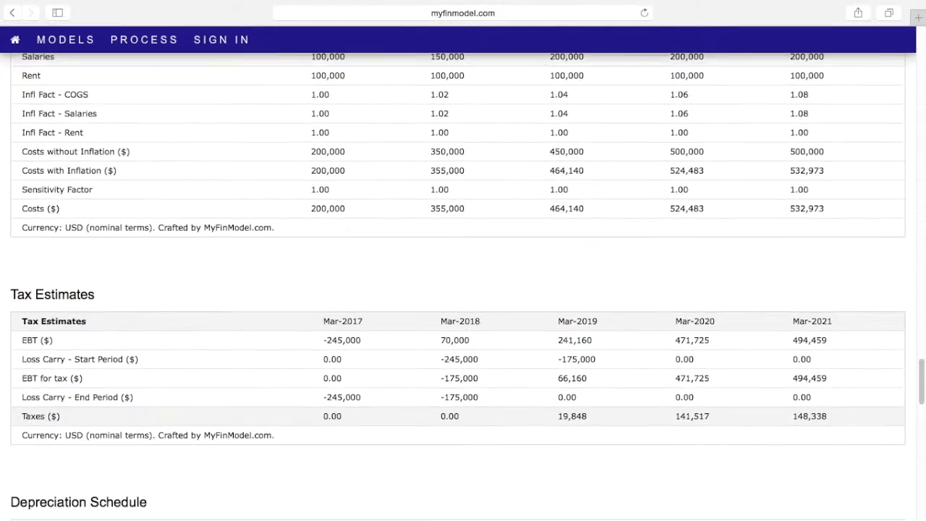
pyautogui.scroll(-5, 462, 289)
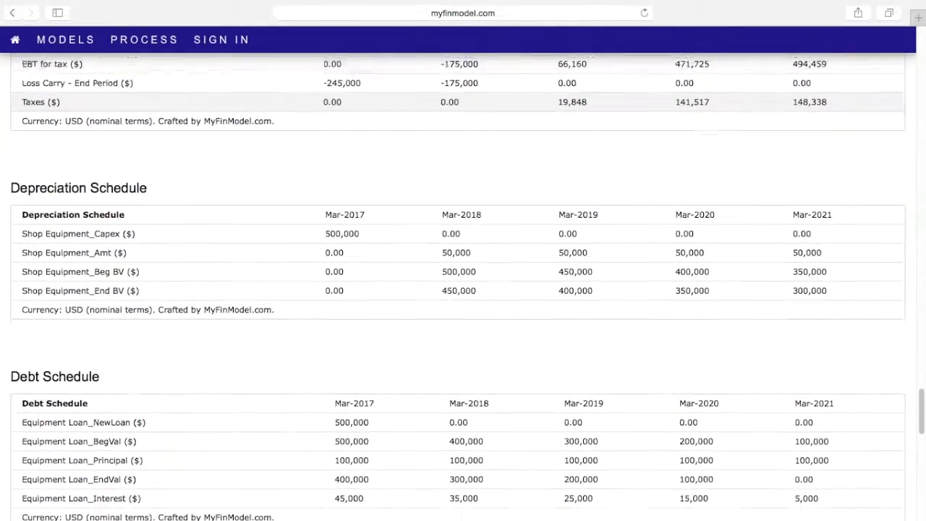
pyautogui.scroll(-5, 463, 289)
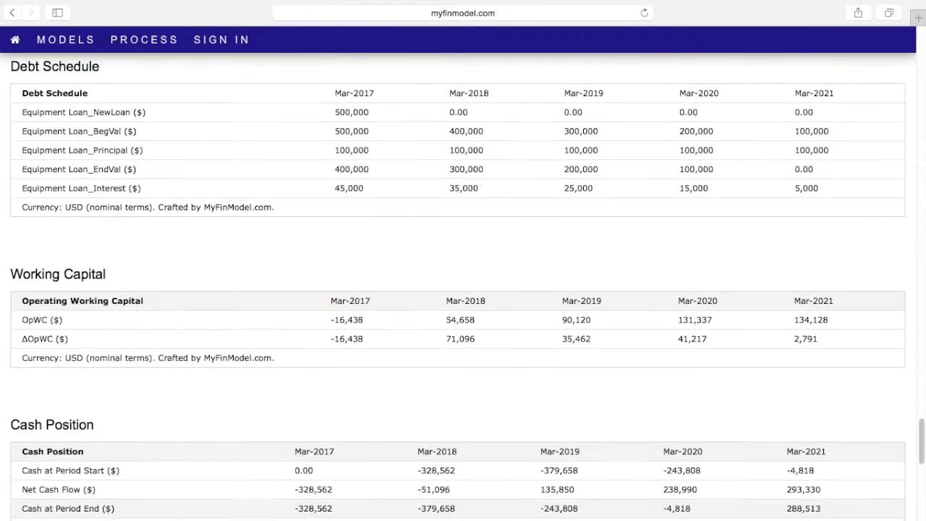
pyautogui.scroll(-5, 463, 289)
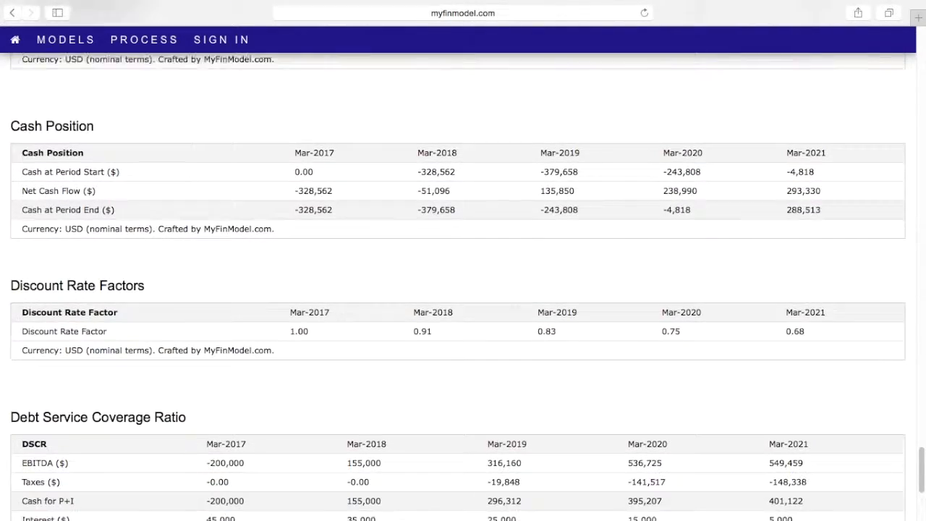
pyautogui.scroll(-2, 463, 289)
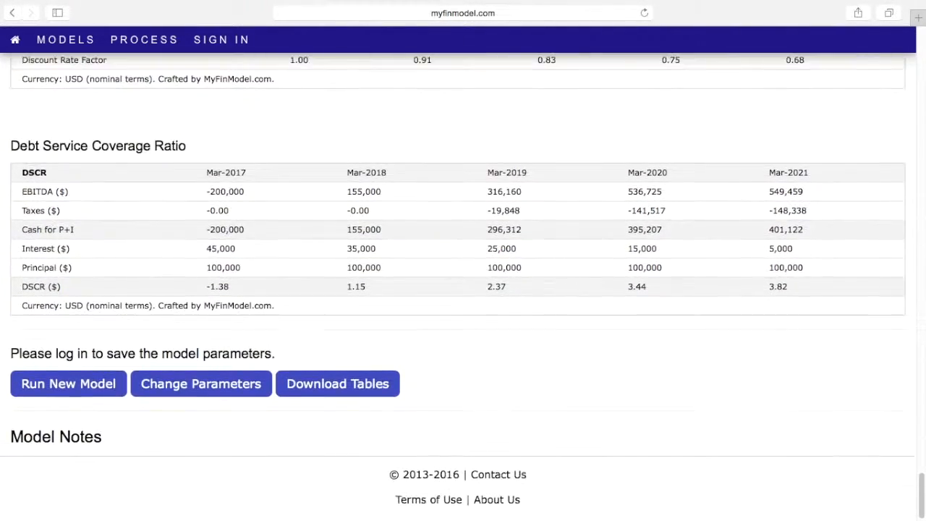